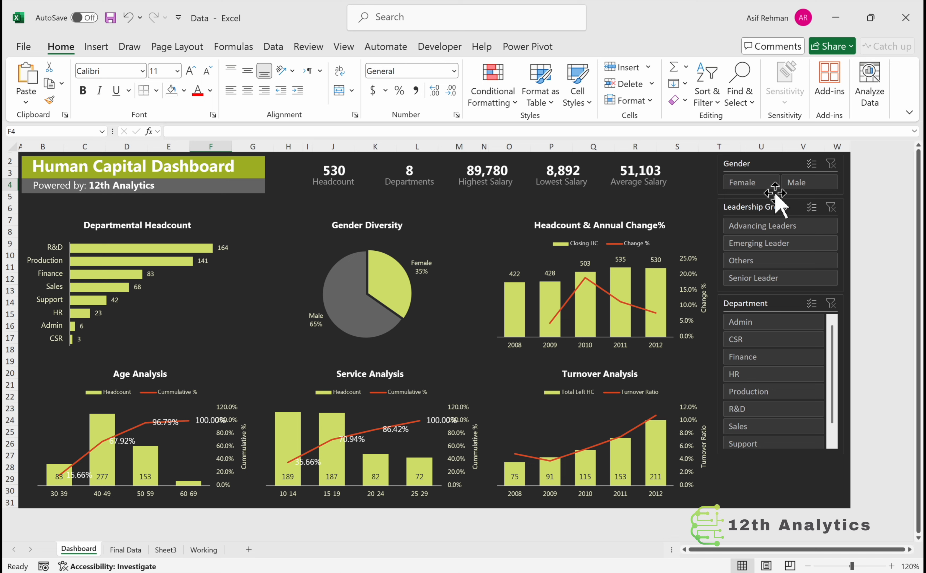
- Try the dashboard slicers by filtering to Female and to the Admin department, clearing each filter
left_click(757, 195)
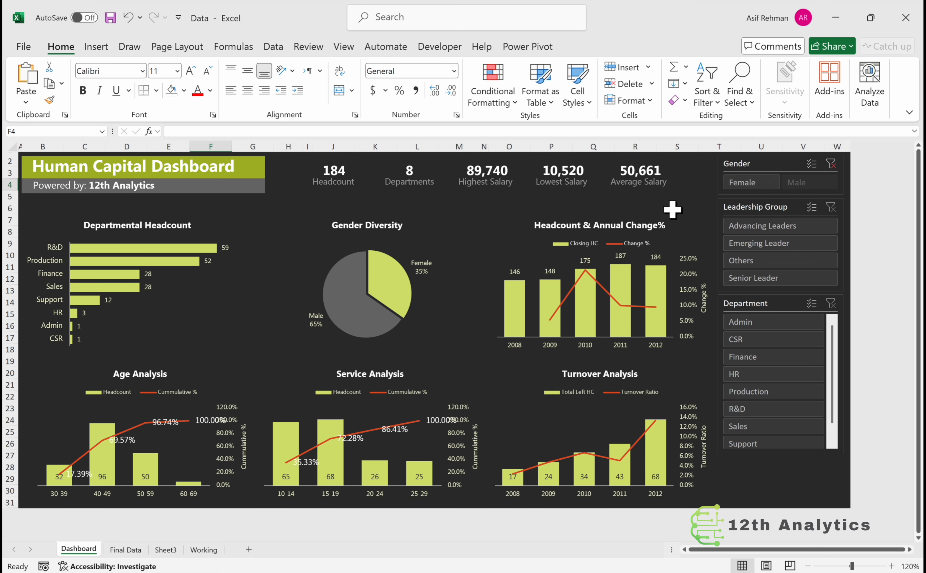
left_click(830, 165)
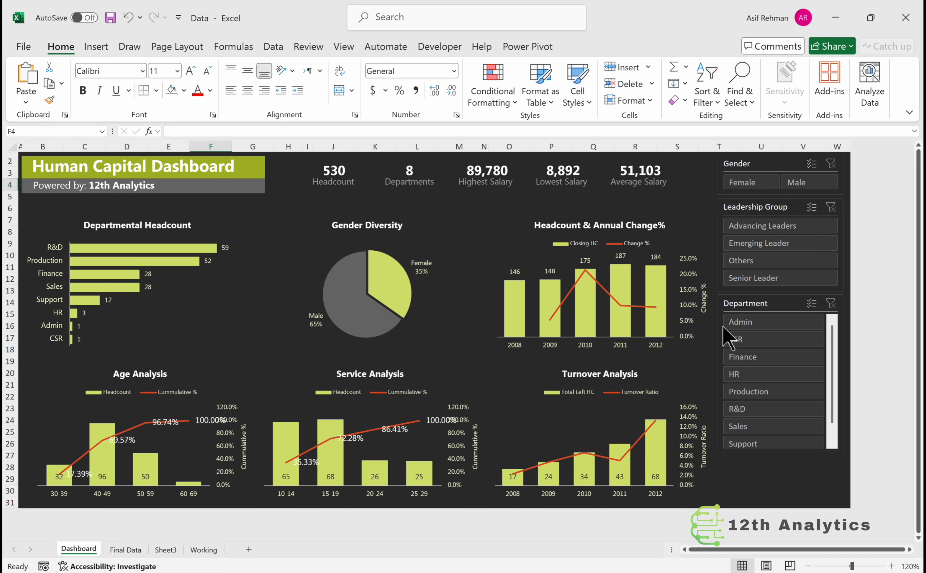
left_click(764, 323)
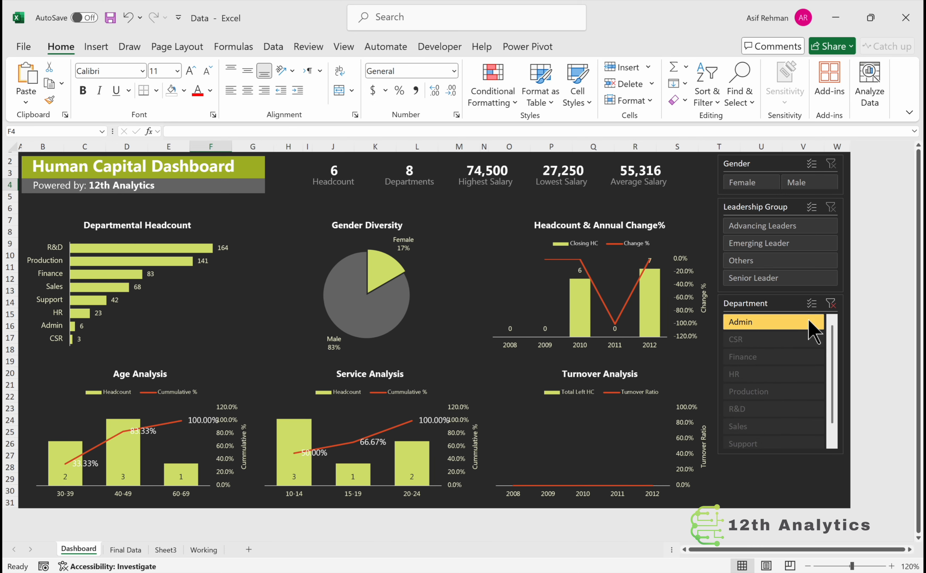
left_click(831, 304)
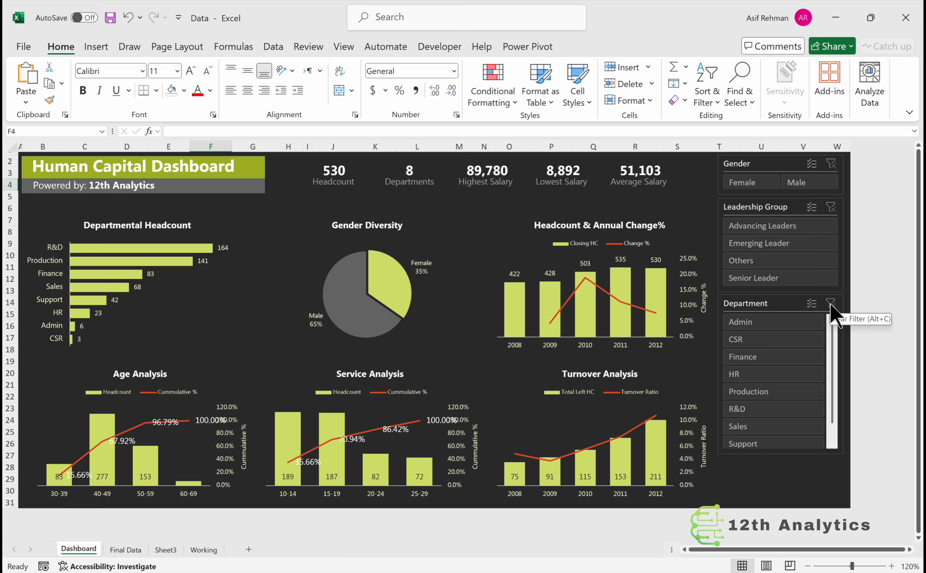
- Switch to the HR Dashboard workbook and fill the Status header cell with the gold theme color
mouse_move(591, 570)
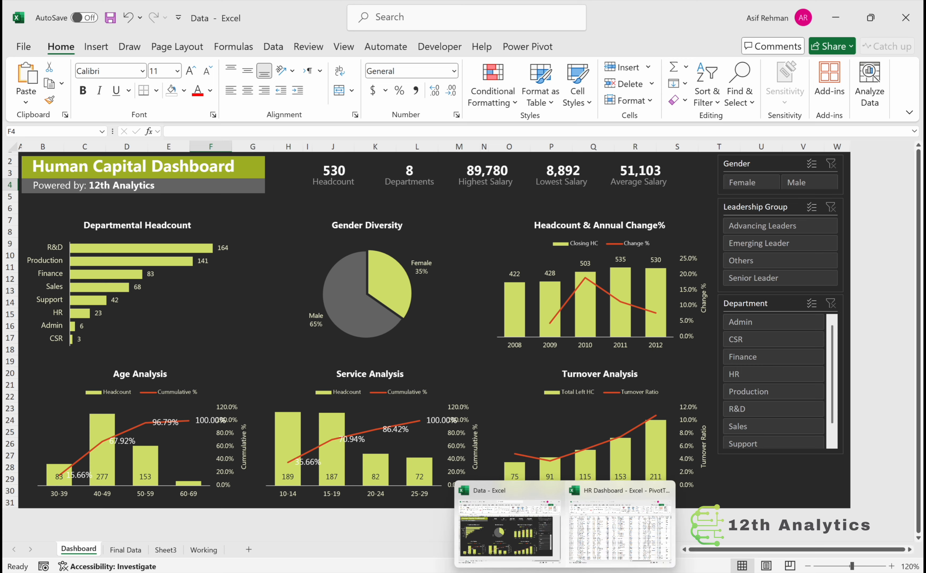
left_click(608, 534)
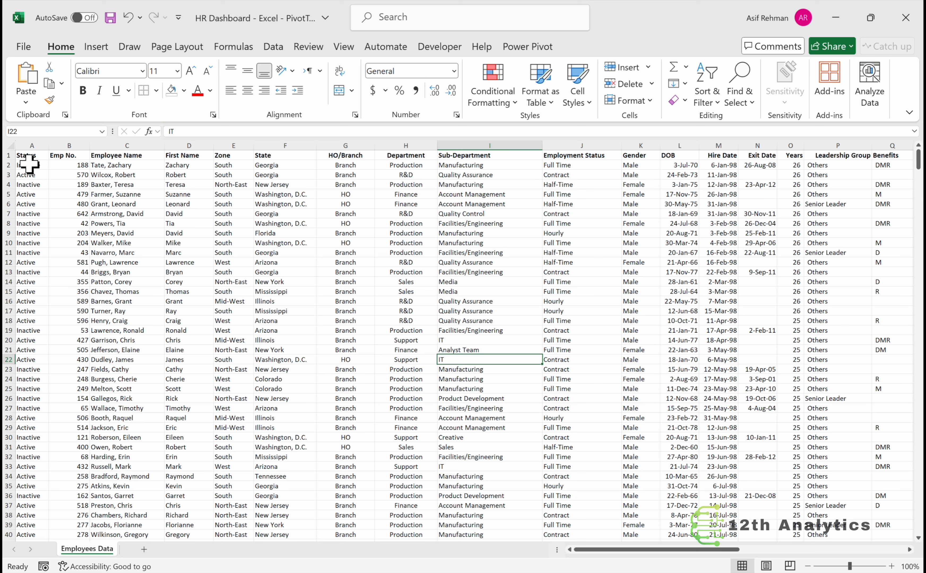
left_click(28, 155)
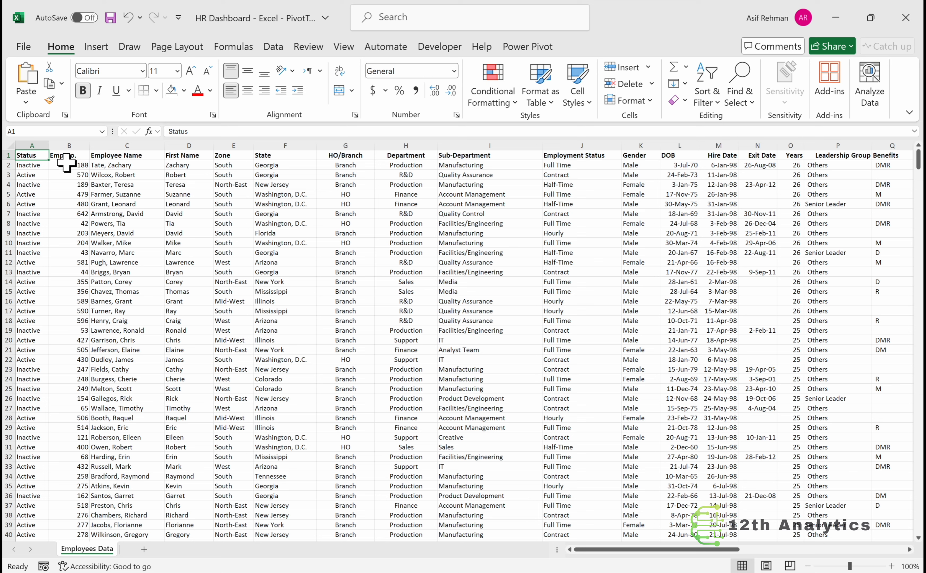
left_click(184, 91)
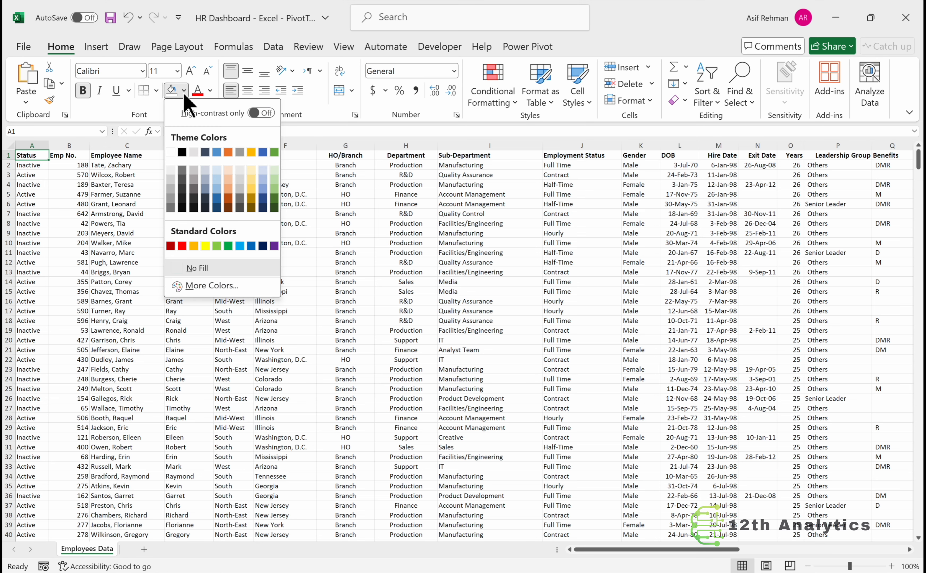
left_click(251, 152)
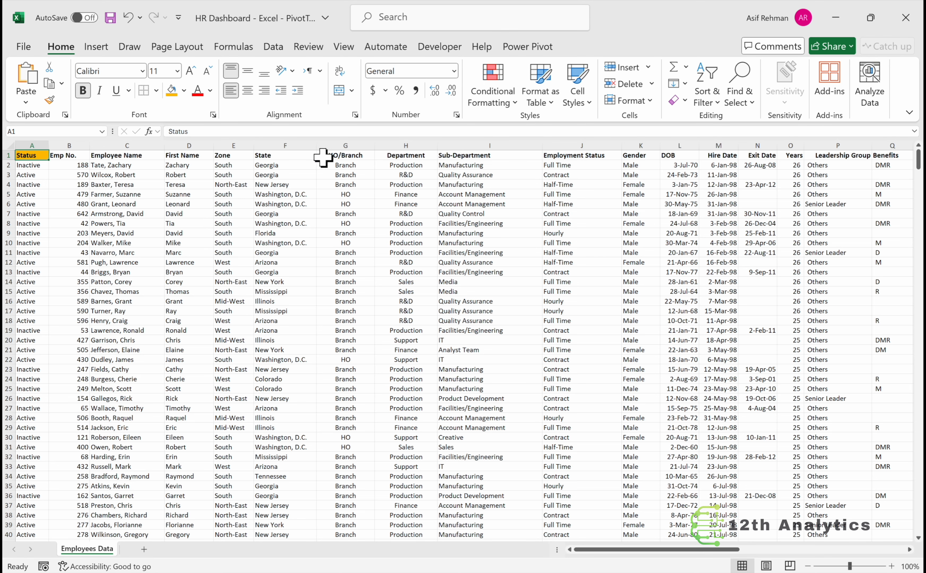
- Fill the header cells from HO/Branch through Exit Date with the same gold color
left_click(360, 153)
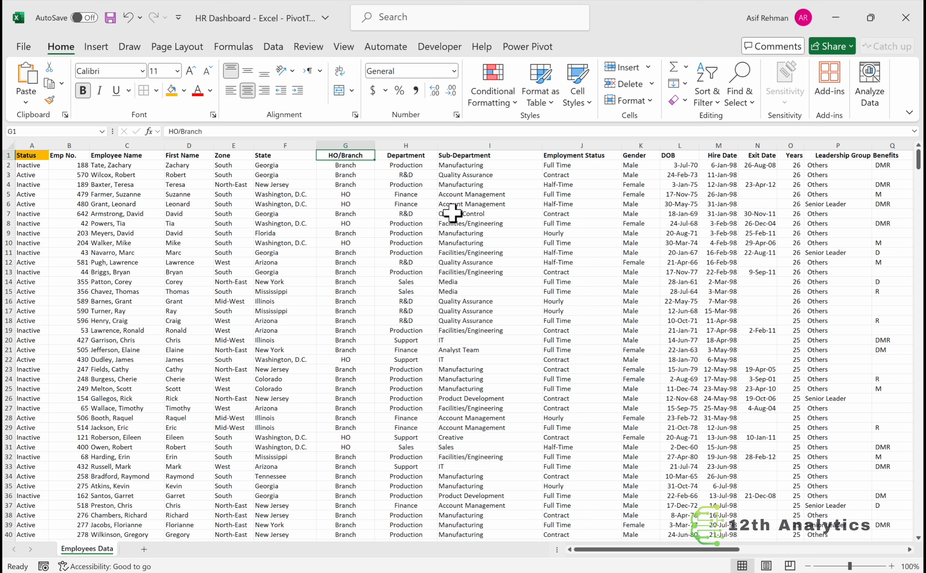
key("shift+Right")
key("shift+Right")
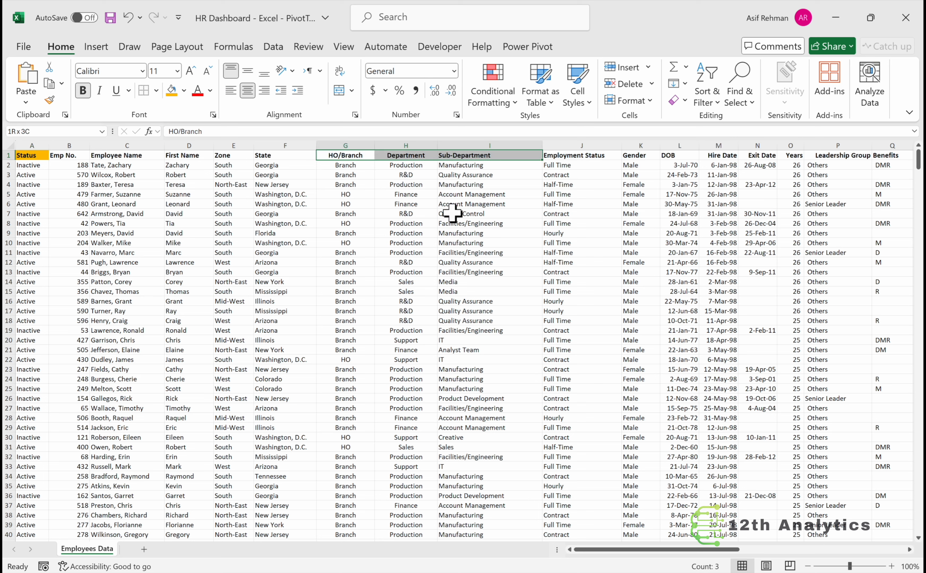
key("shift+Right")
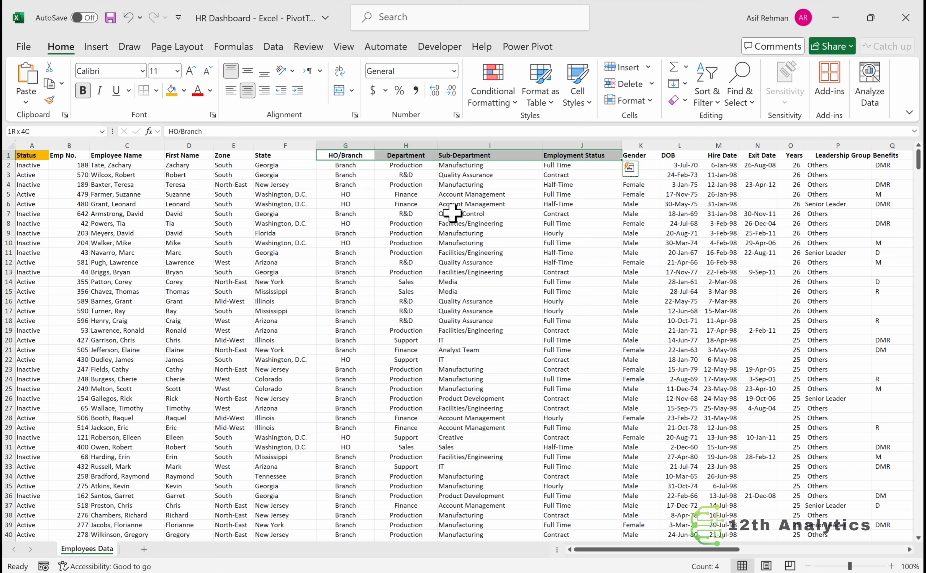
key("shift+Right")
key("shift+Right")
key("shift+Right")
key("shift+Right")
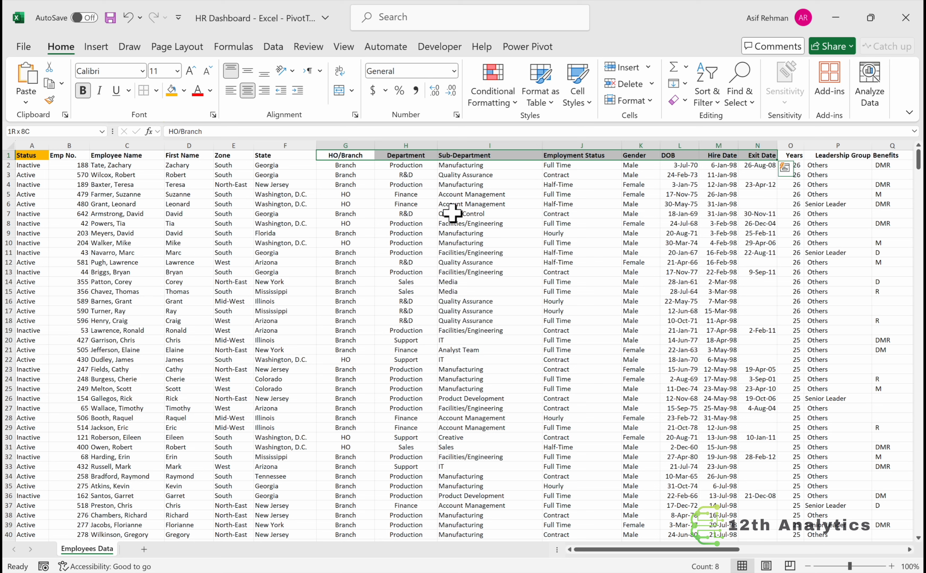
left_click(172, 93)
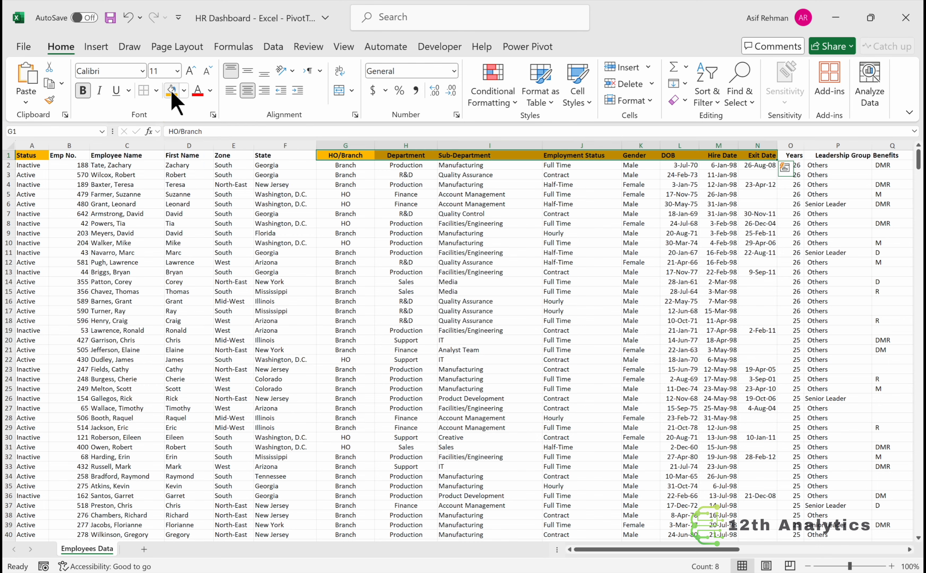
- Fill the Leadership Group and Monthly Salary header cells with the same gold color
scroll(281, 253, "right", 5)
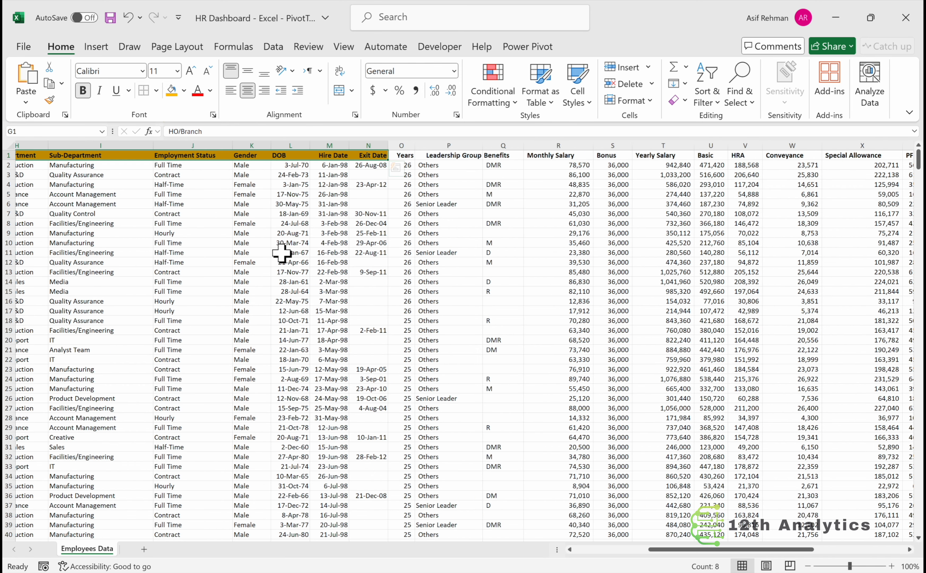
left_click(449, 154)
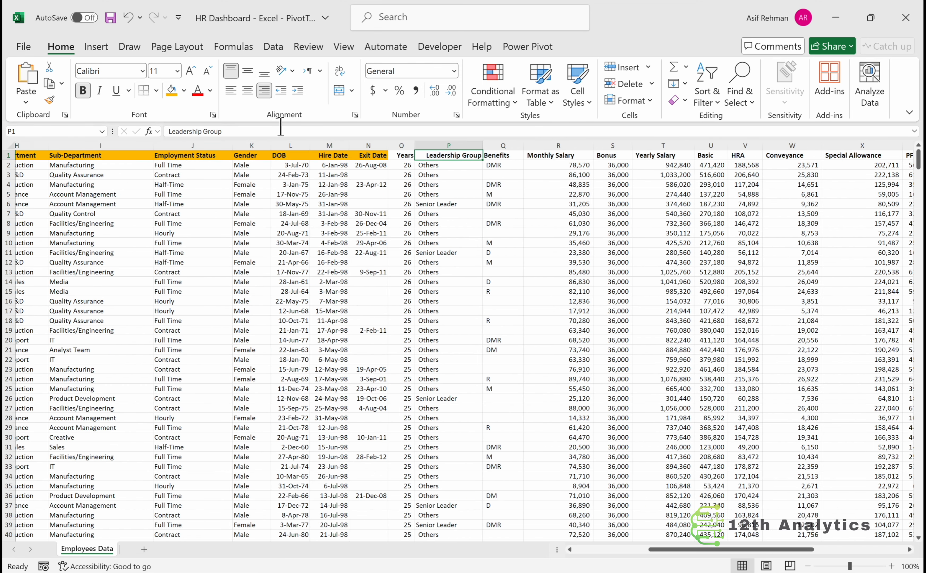
left_click(171, 93)
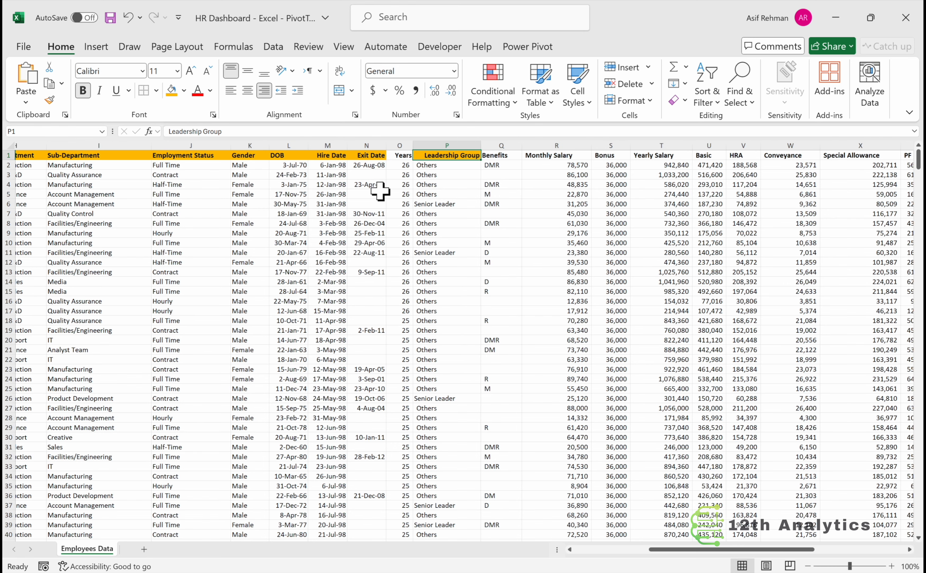
scroll(380, 191, "right", 2)
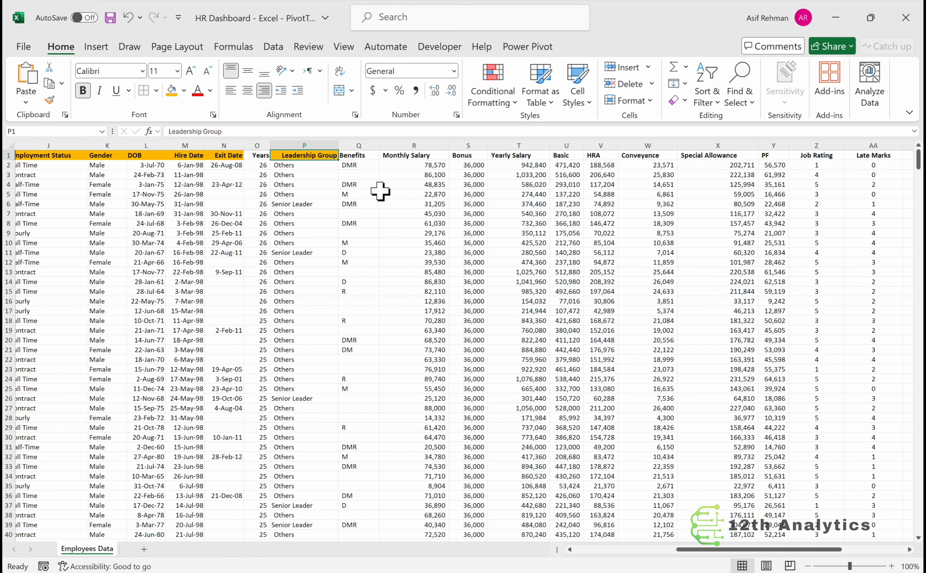
left_click(420, 156)
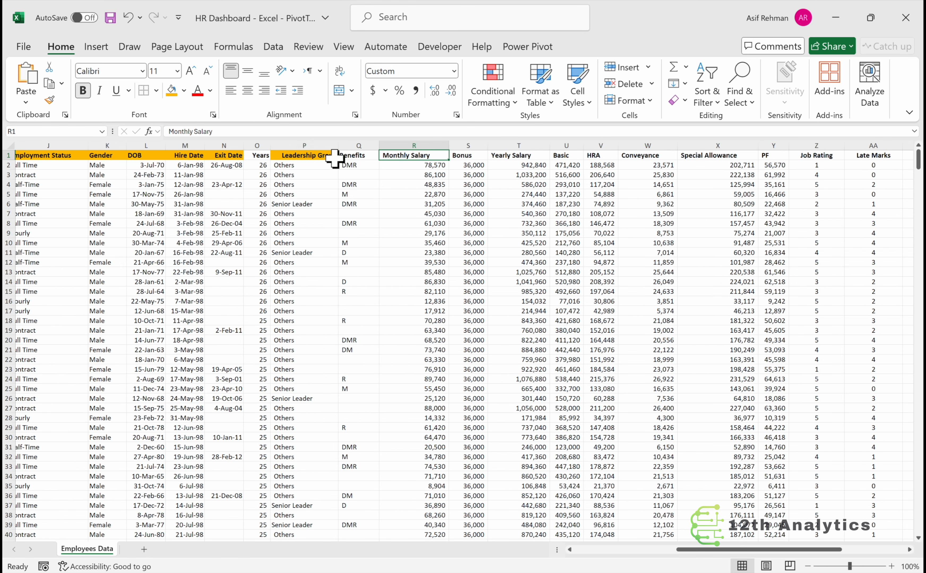
left_click(173, 92)
- Delete the Active Only, Age in Years and LOS in Years columns from the employee data
scroll(334, 246, "right", 7)
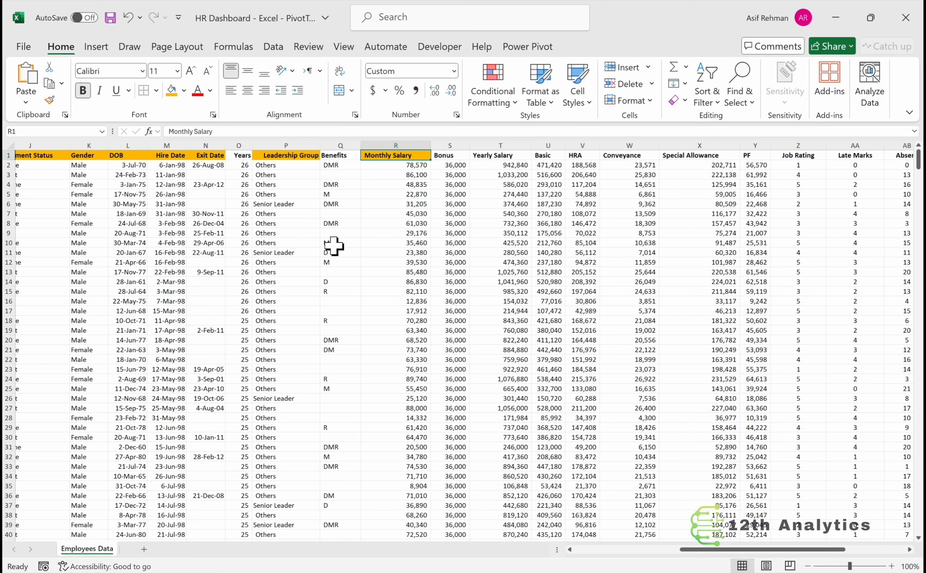
scroll(333, 246, "right", 2)
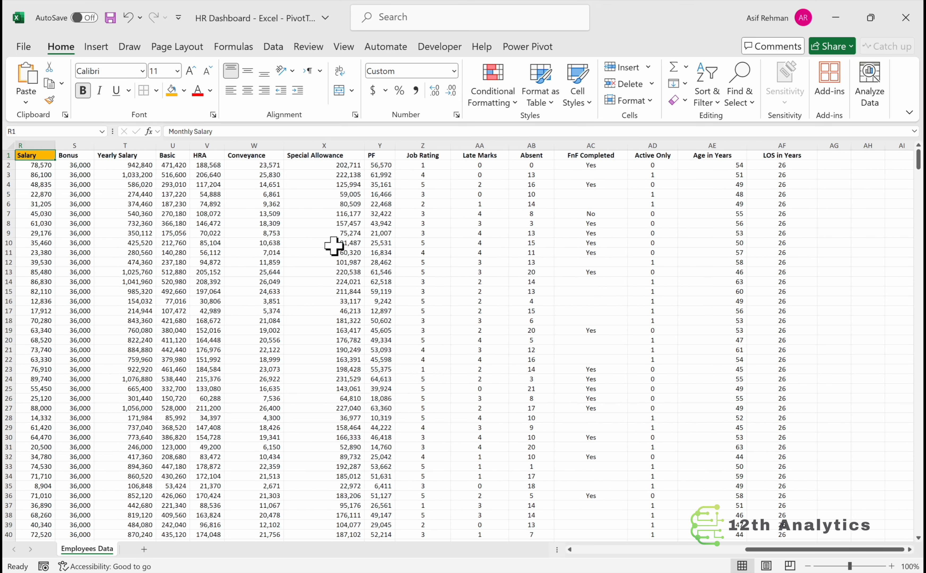
left_click_drag(638, 142, 807, 146)
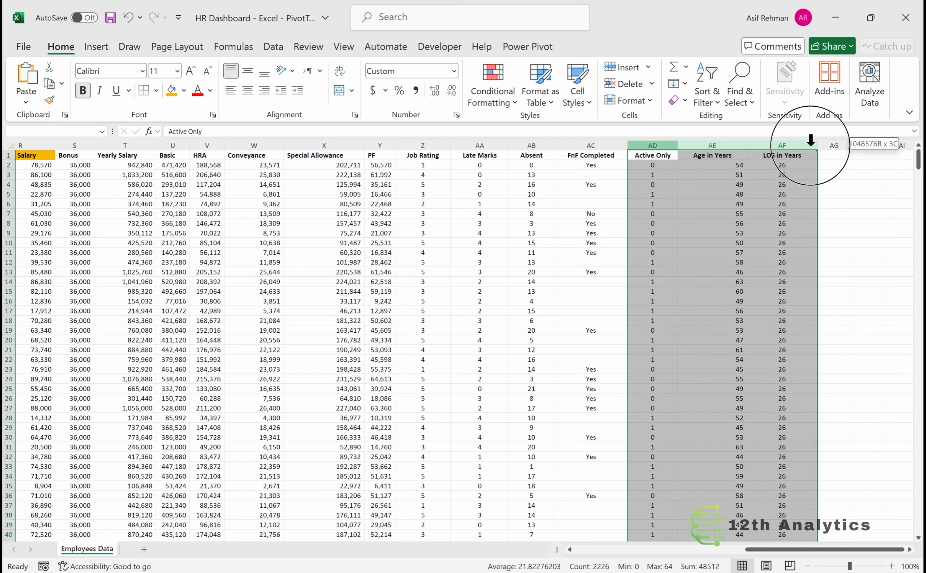
key("Delete")
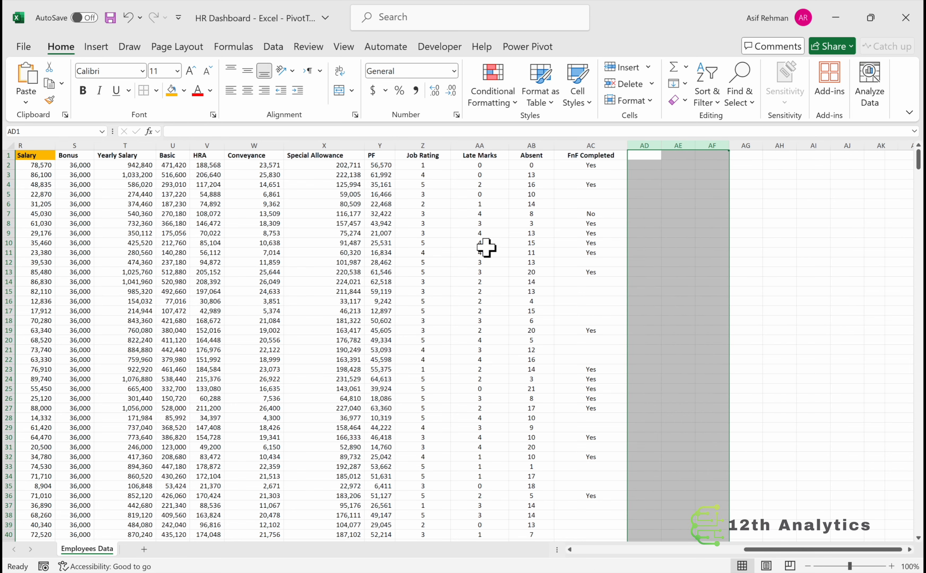
left_click(483, 245)
- Convert the employee data range $A$1:$AC$742 into a table with headers
scroll(487, 248, "left", 3)
scroll(487, 248, "left", 6)
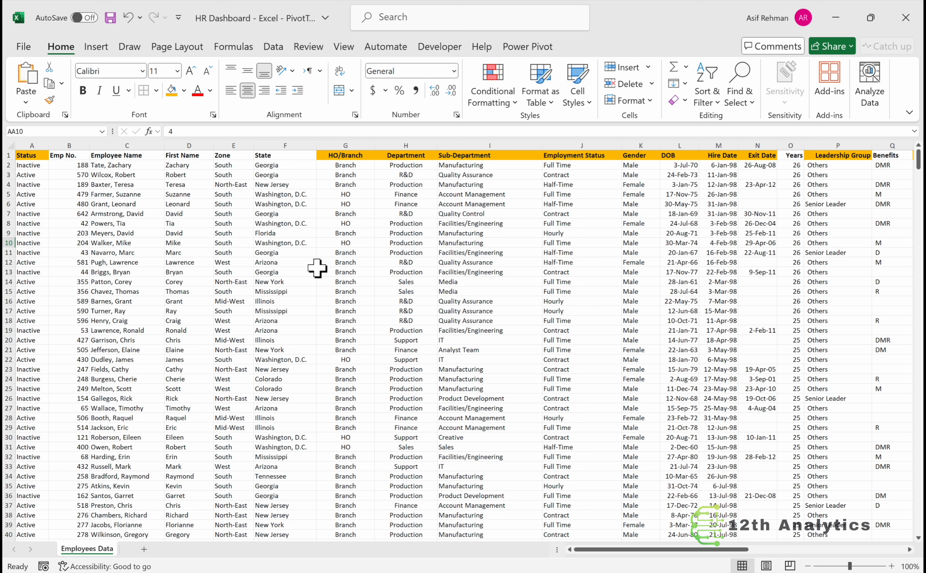
left_click(183, 231)
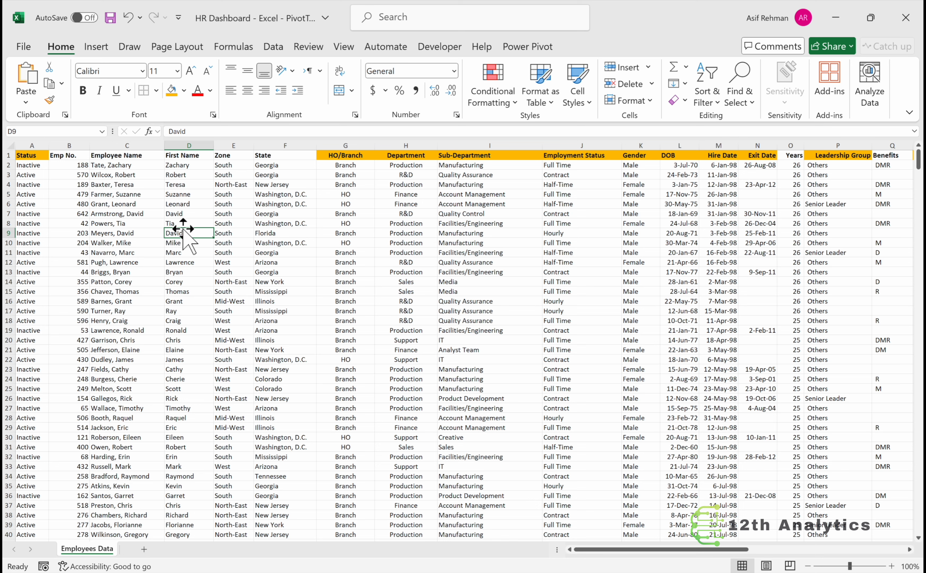
left_click(96, 47)
left_click(133, 74)
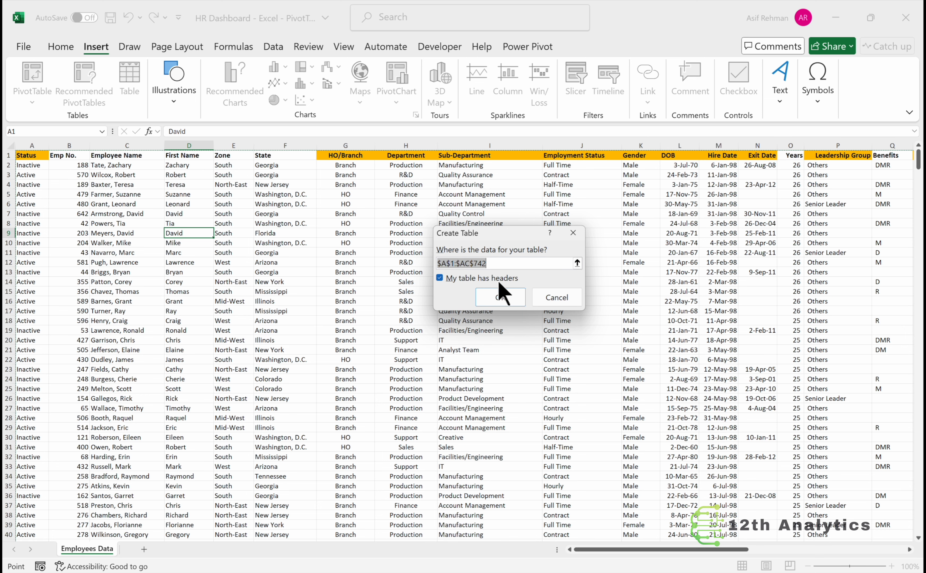
left_click(498, 297)
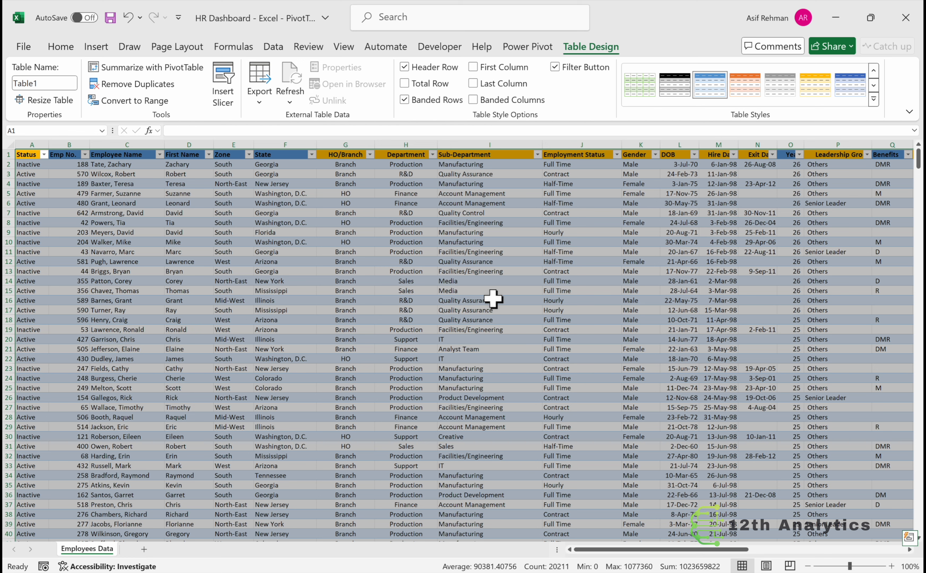
left_click(382, 328)
left_click(313, 273)
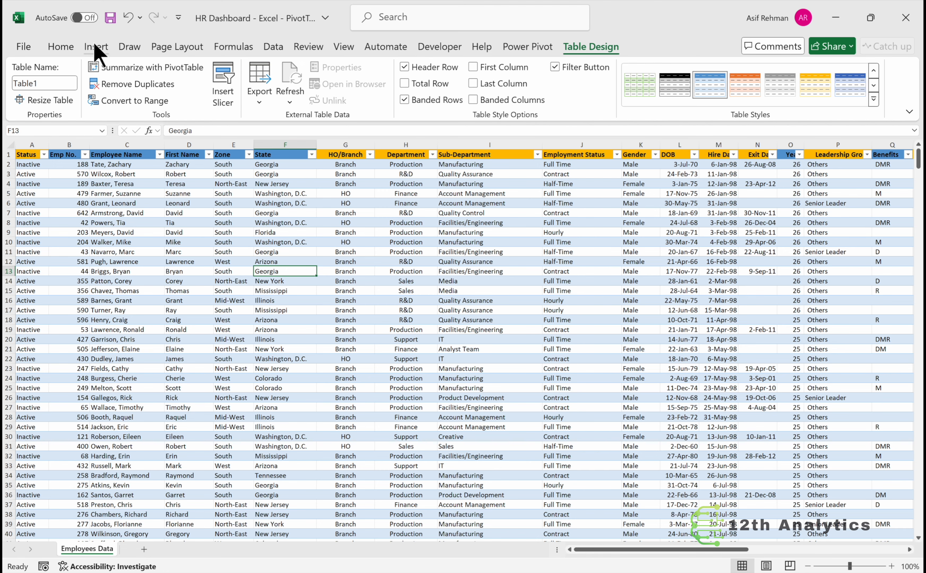
- Insert a PivotTable from Table1 on a new worksheet and add Status to its values as a count
left_click(416, 292)
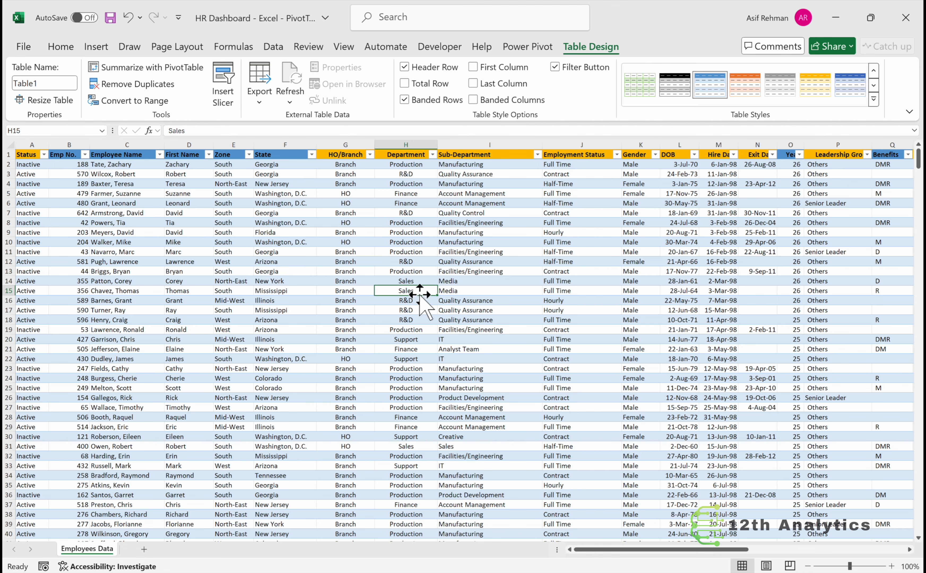
left_click(95, 46)
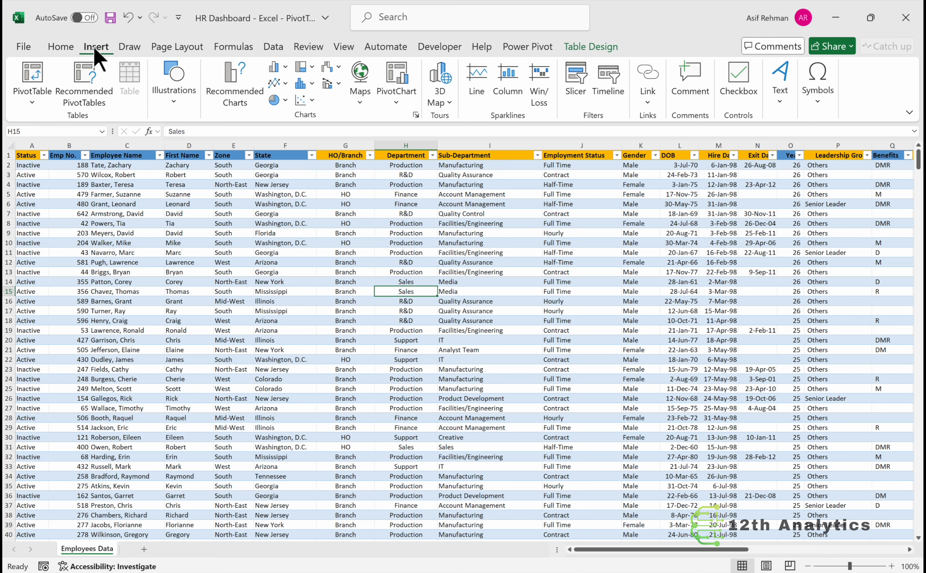
left_click(37, 79)
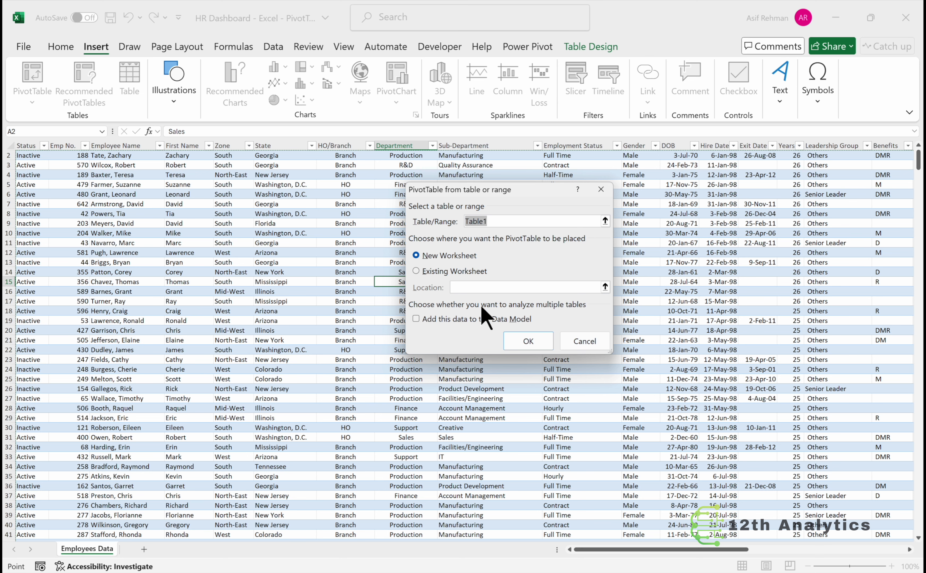
left_click(529, 341)
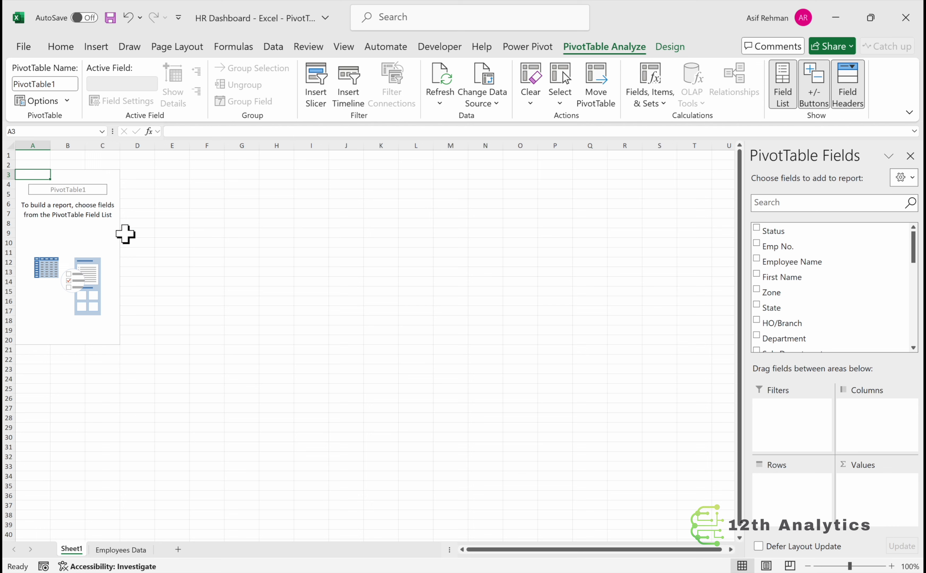
left_click_drag(775, 232, 895, 491)
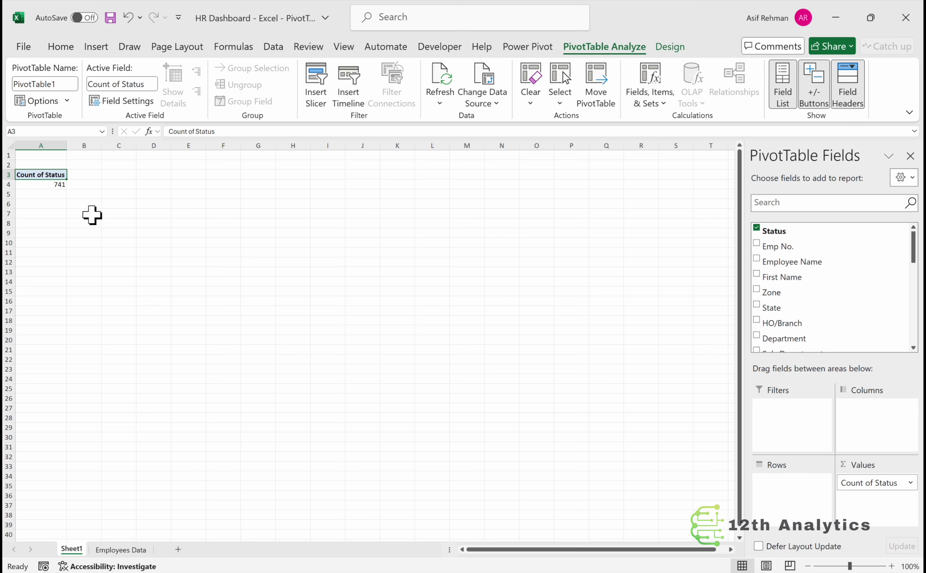
- Check the filter values of the Status column on the Employees Data sheet and return to the PivotTable on Sheet1
left_click(122, 551)
scroll(41, 176, "up", 1)
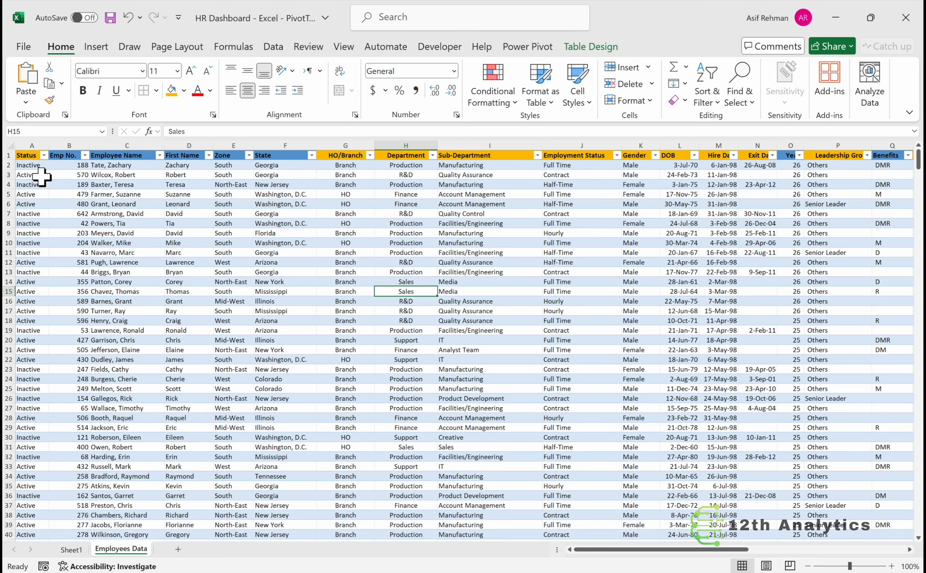
left_click(44, 155)
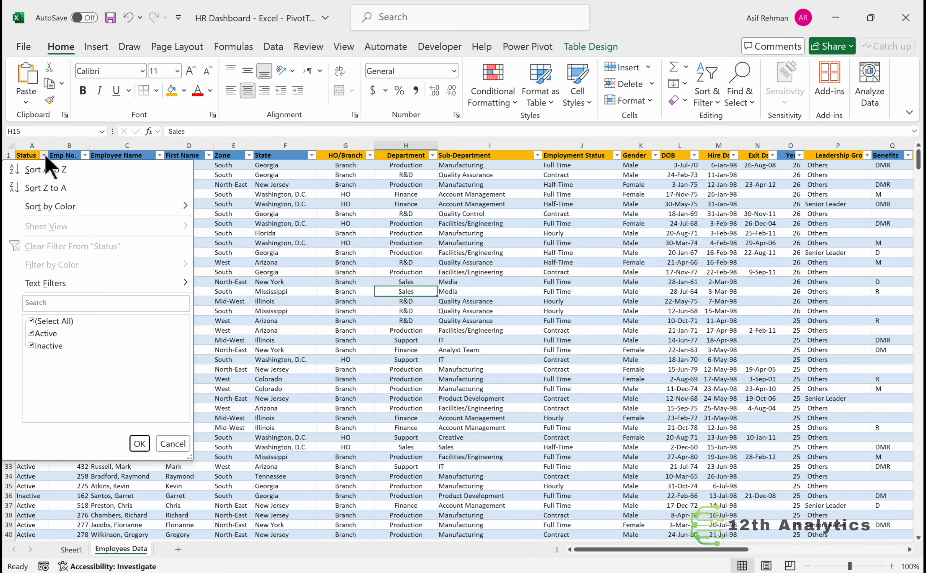
left_click(44, 155)
left_click(71, 551)
left_click(55, 185)
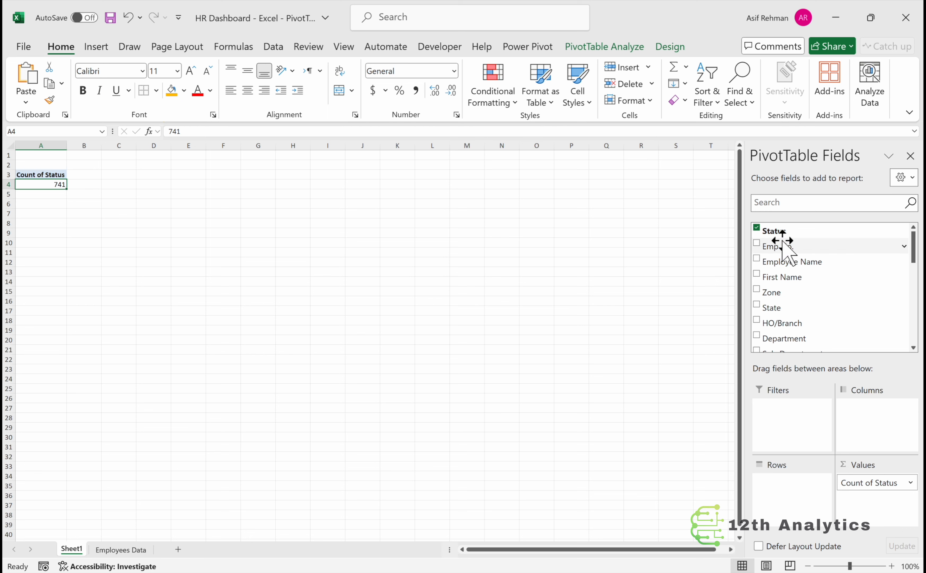
- Try adding Status as a report filter to the PivotTable and limiting it to Active
left_click_drag(786, 233, 776, 437)
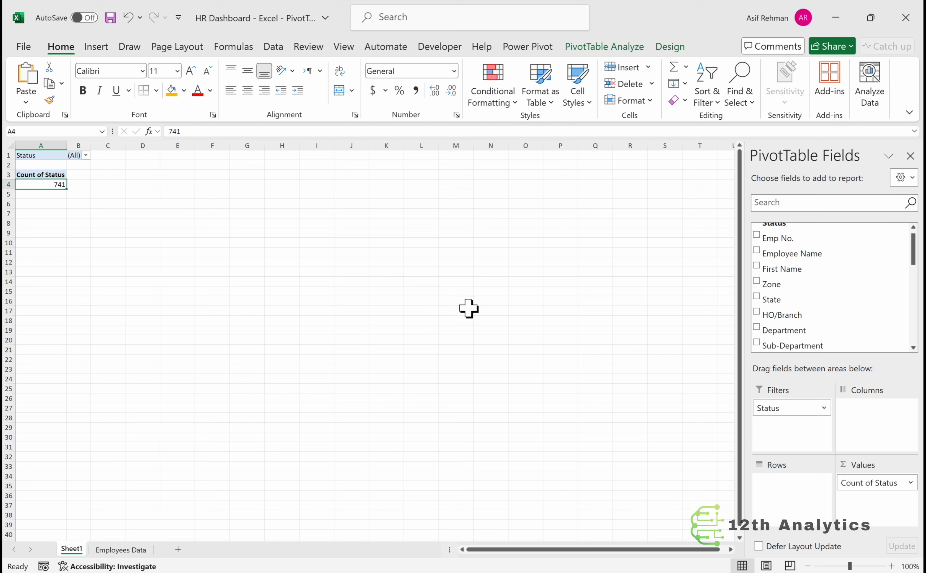
left_click(86, 155)
left_click(23, 200)
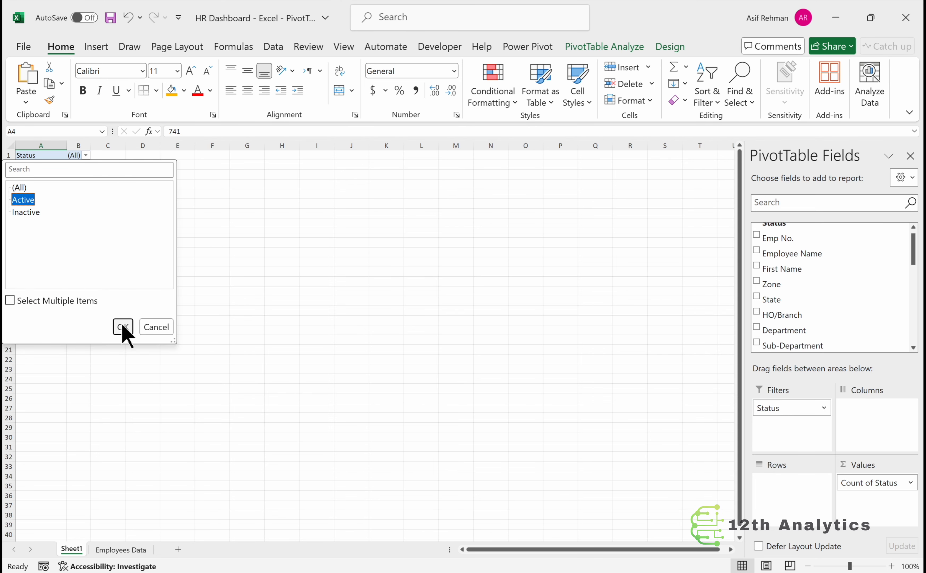
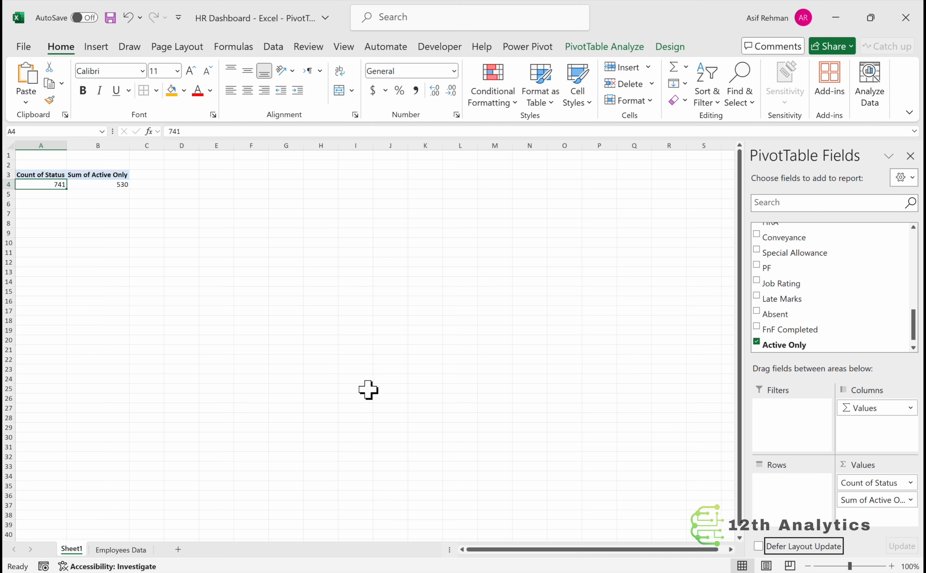
- Remove Count of Status from the PivotTable's values and copy the remaining Sum of Active Only PivotTable to cell C3
mouse_move(108, 185)
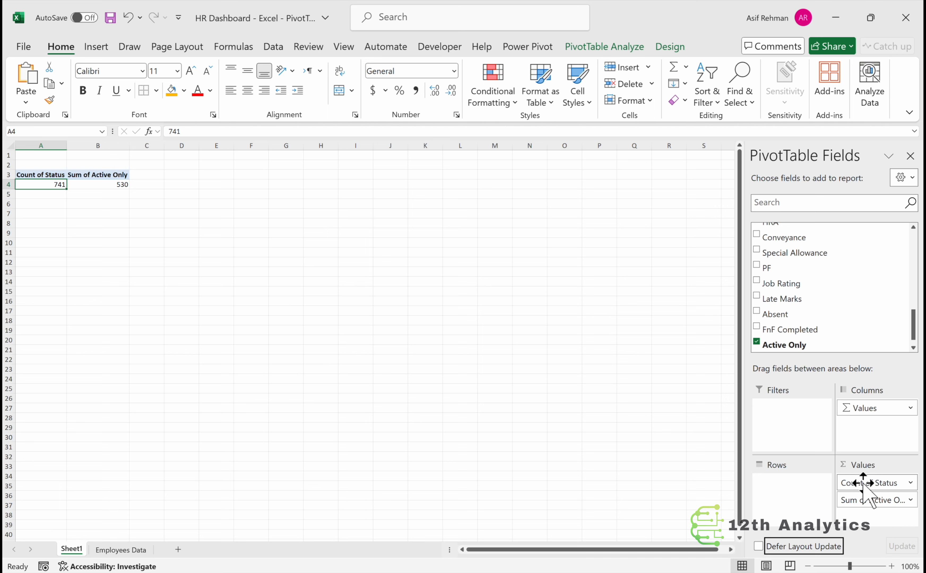
left_click_drag(864, 484, 620, 403)
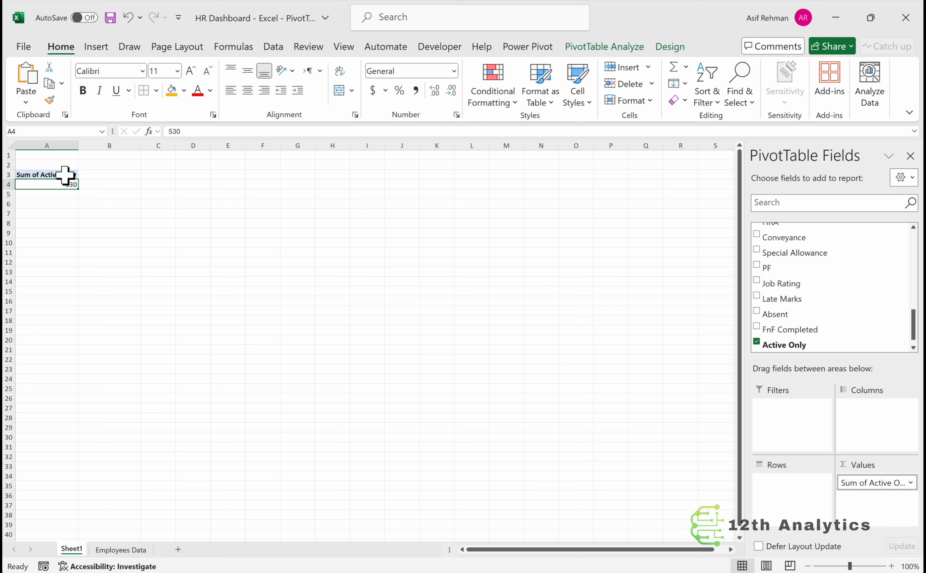
left_click_drag(71, 176, 72, 186)
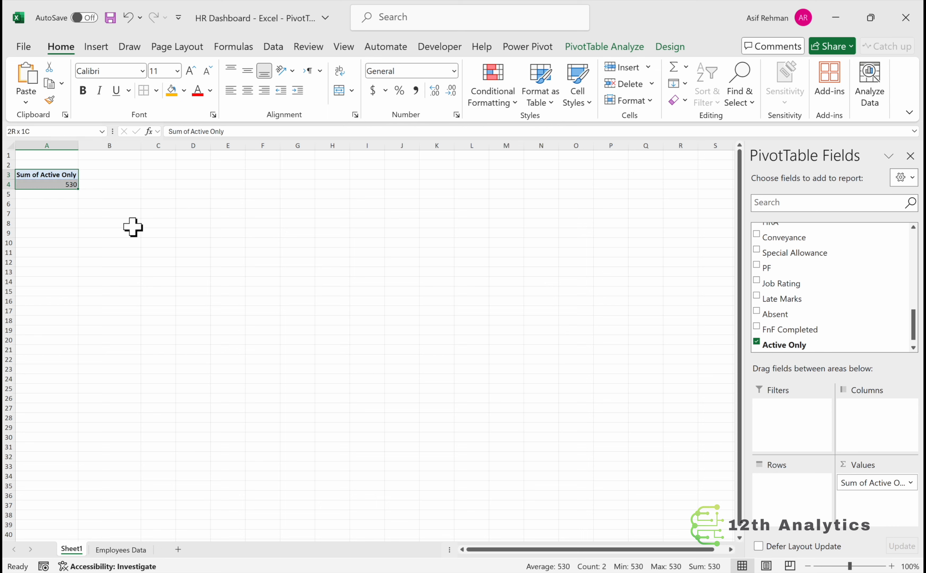
key("ctrl+c")
key("Right")
key("Right")
key("ctrl+v")
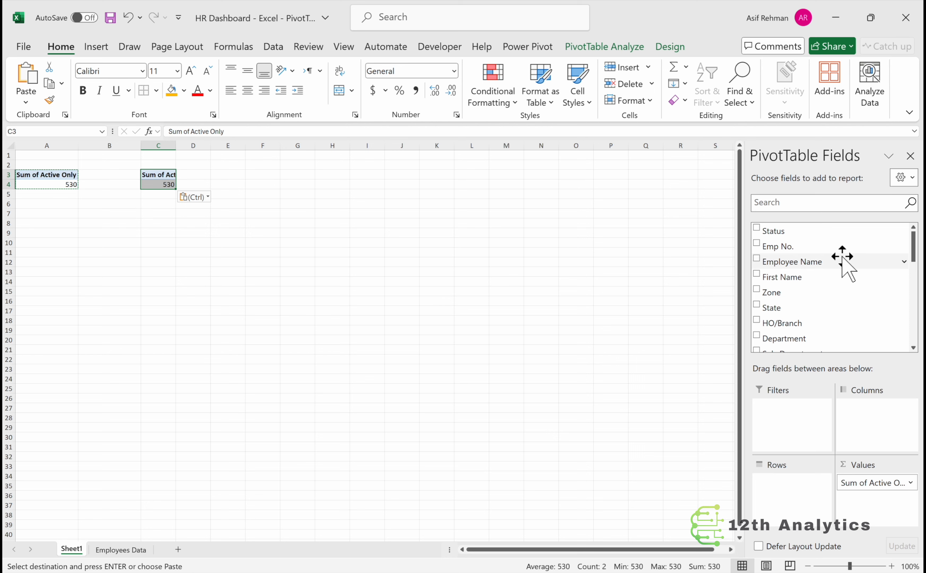
- Show the sum of Monthly Salary in the C3 PivotTable, formatted with thousands separators and no decimals
left_click_drag(916, 247, 920, 306)
left_click_drag(810, 239, 601, 418)
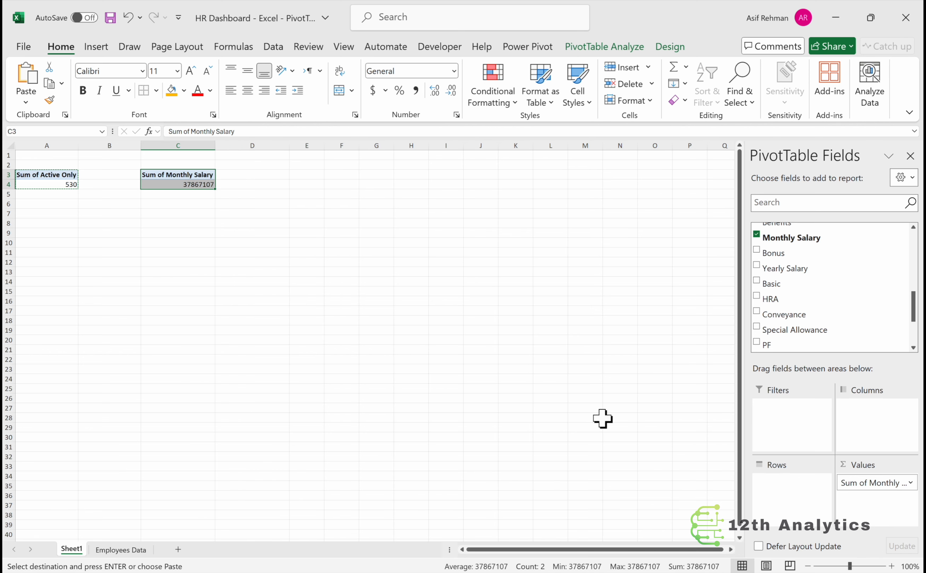
left_click(202, 184)
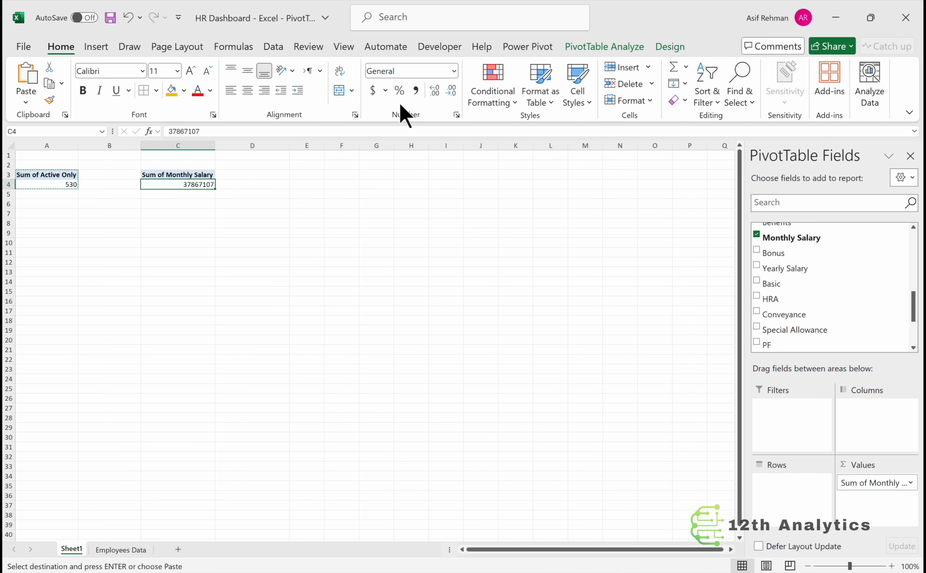
left_click(413, 90)
left_click(451, 92)
left_click(451, 91)
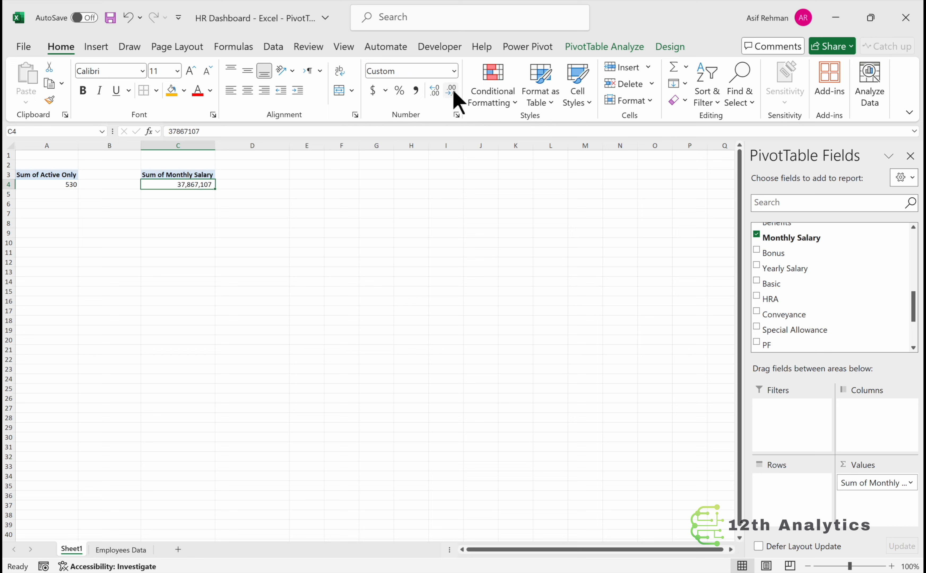
- Copy the Sum of Monthly Salary PivotTable to cell E3 and autofit column E
key("Up")
key("shift+Down")
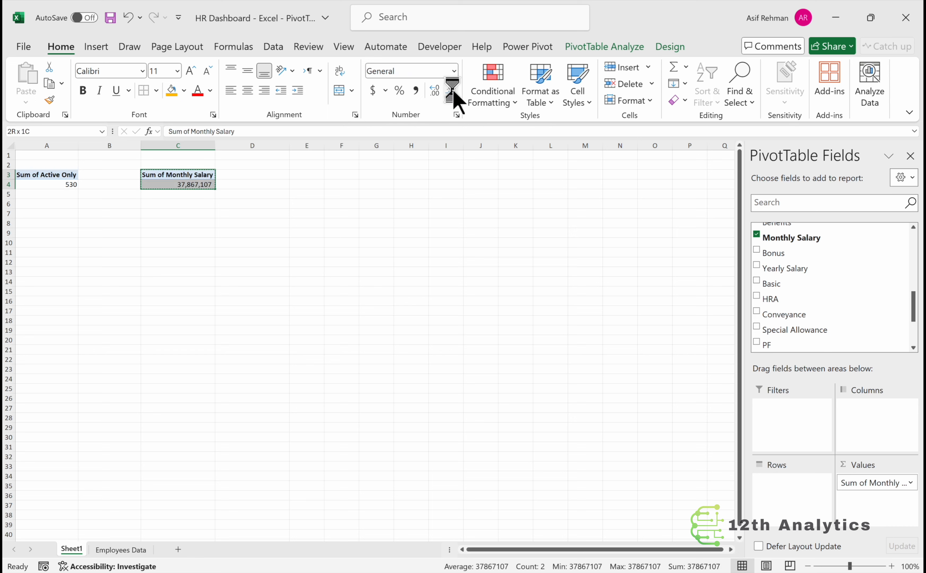
key("Right")
key("Right")
key("ctrl+v")
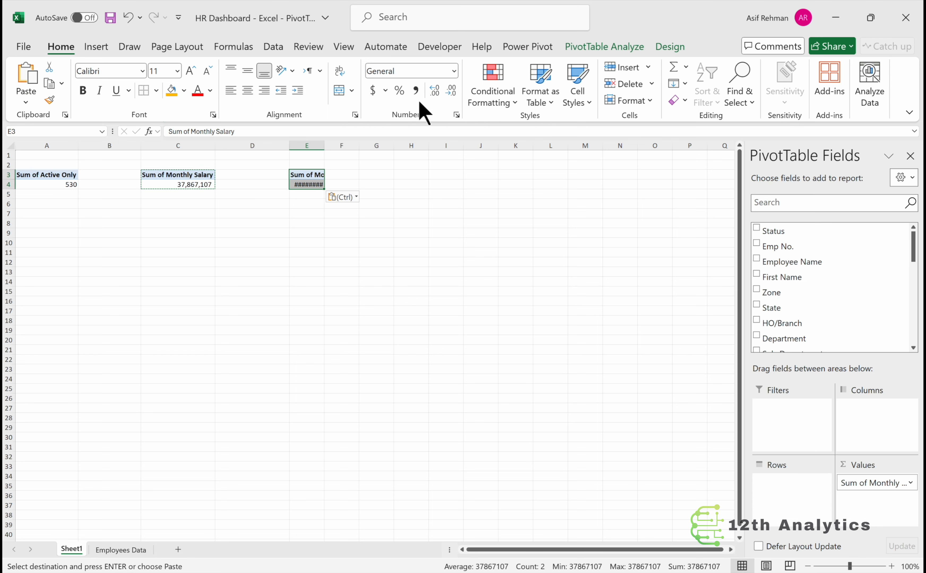
double_click(328, 145)
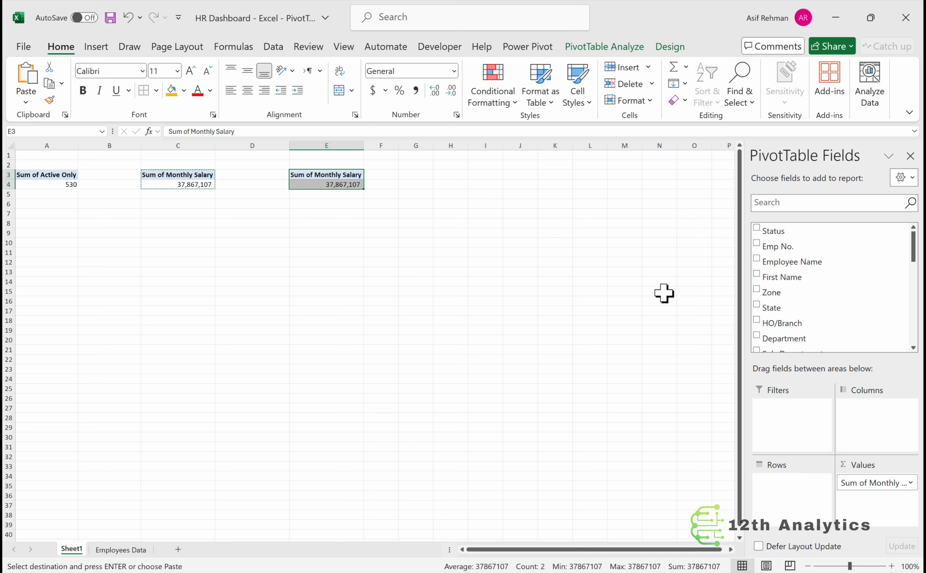
- Change the Monthly Salary value field in the E3 PivotTable to summarize by Max
left_click(906, 481)
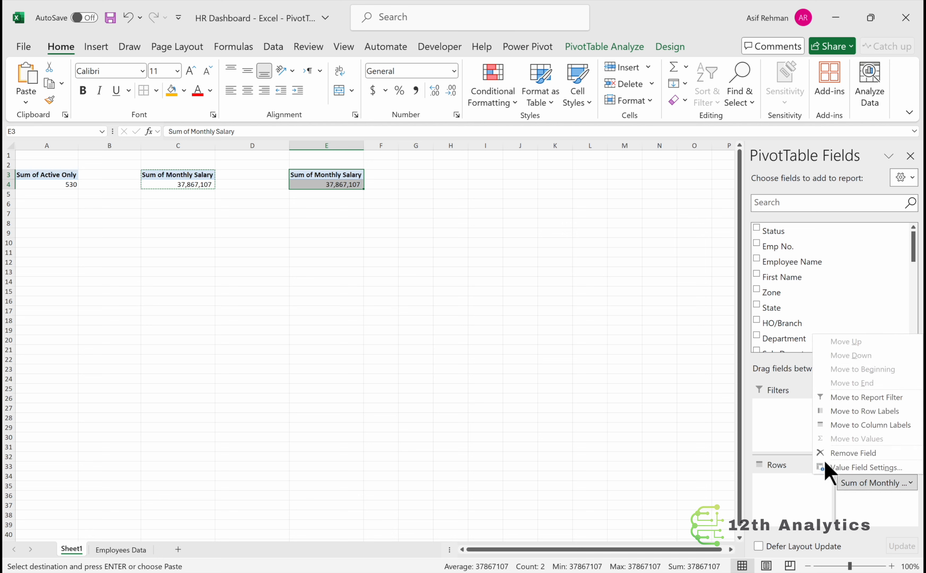
left_click(847, 468)
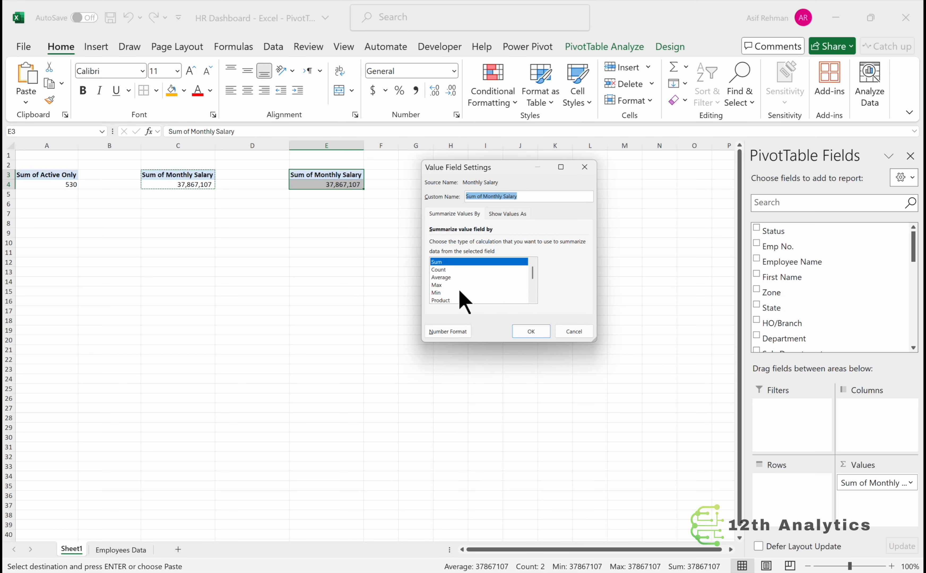
left_click(440, 284)
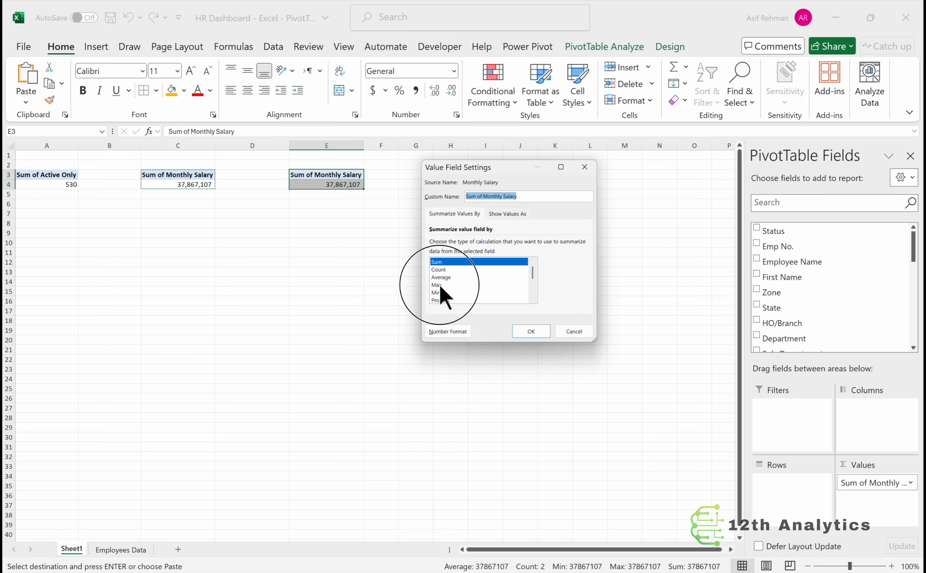
left_click(531, 331)
left_click(459, 215)
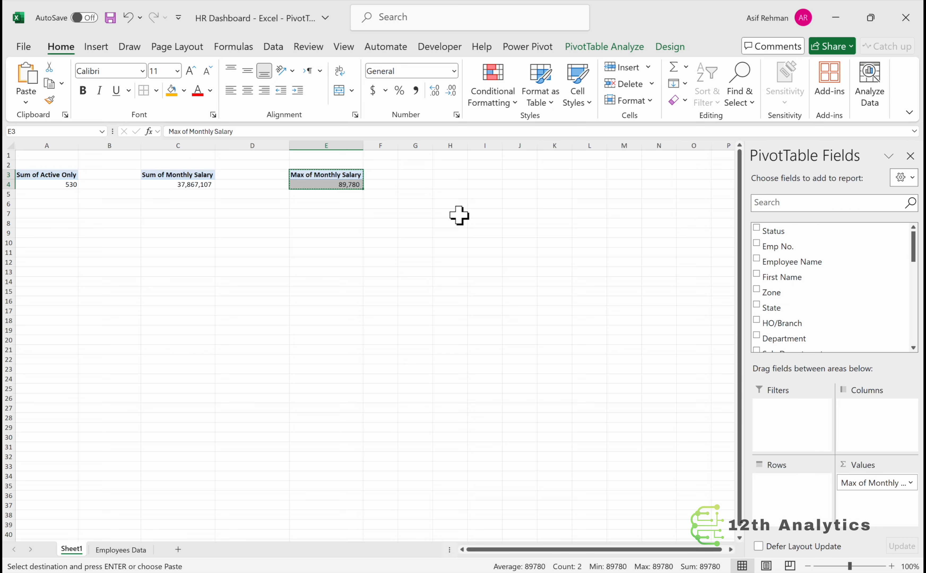
- Copy the Max of Monthly Salary PivotTable to cell G3, widening the column, and summarize the copy by Min
key("Right")
key("Right")
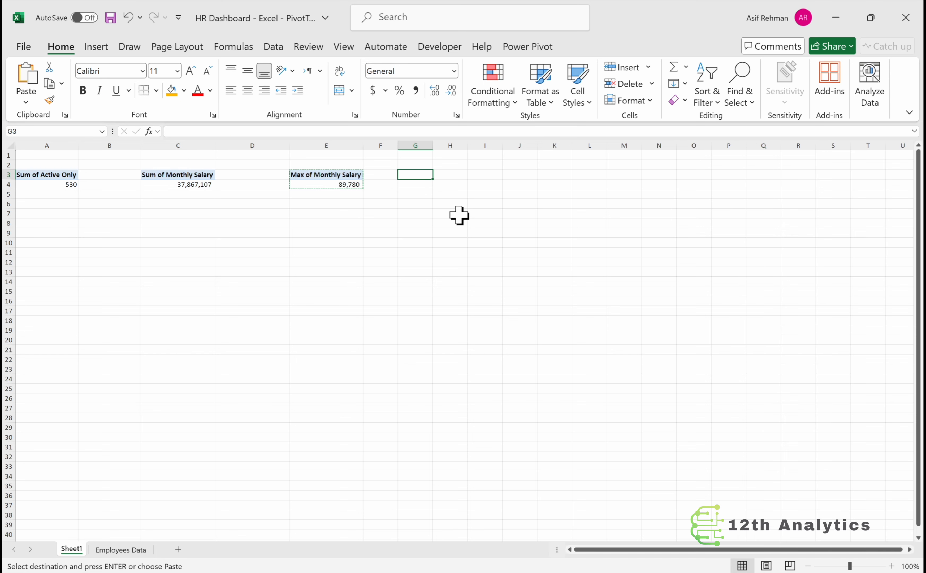
key("ctrl+v")
left_click_drag(433, 146, 477, 146)
left_click(448, 184)
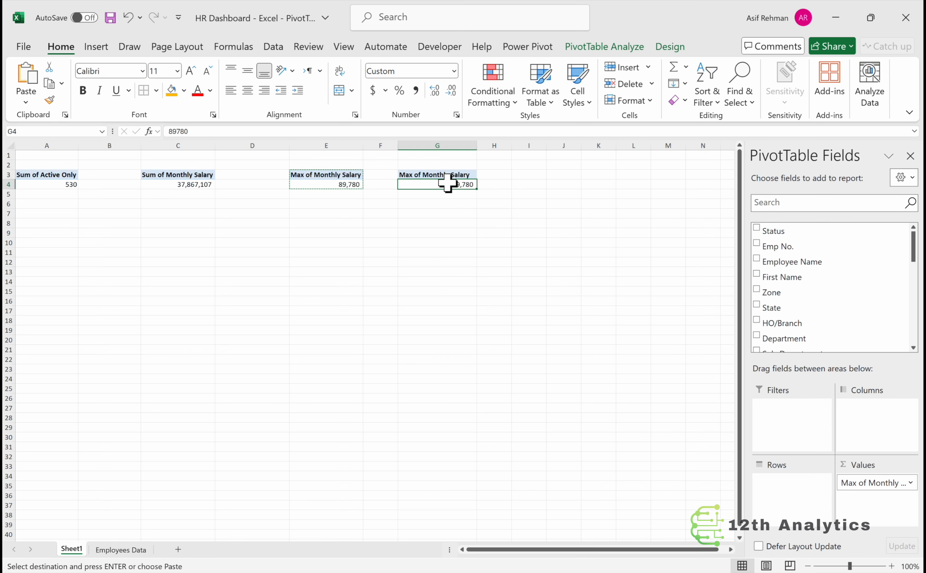
right_click(448, 184)
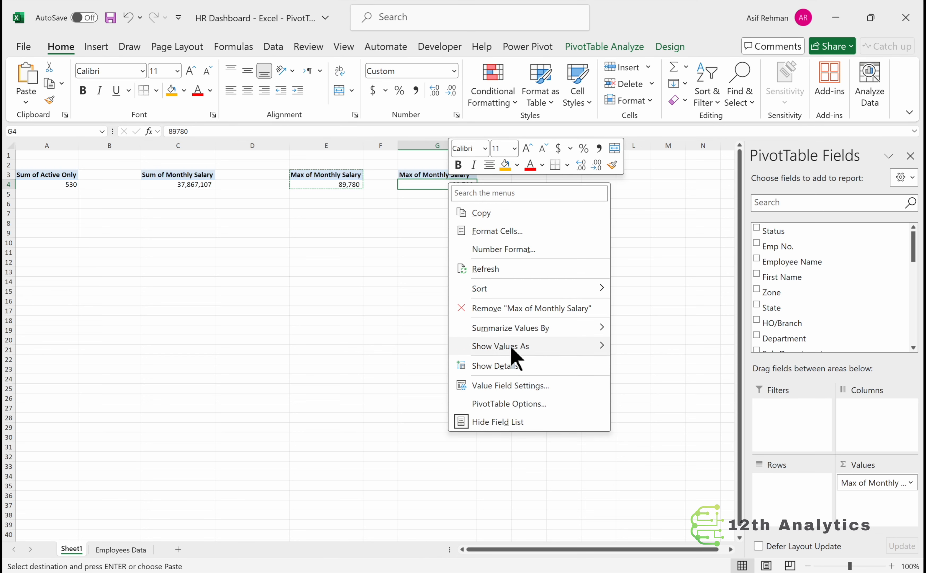
mouse_move(524, 329)
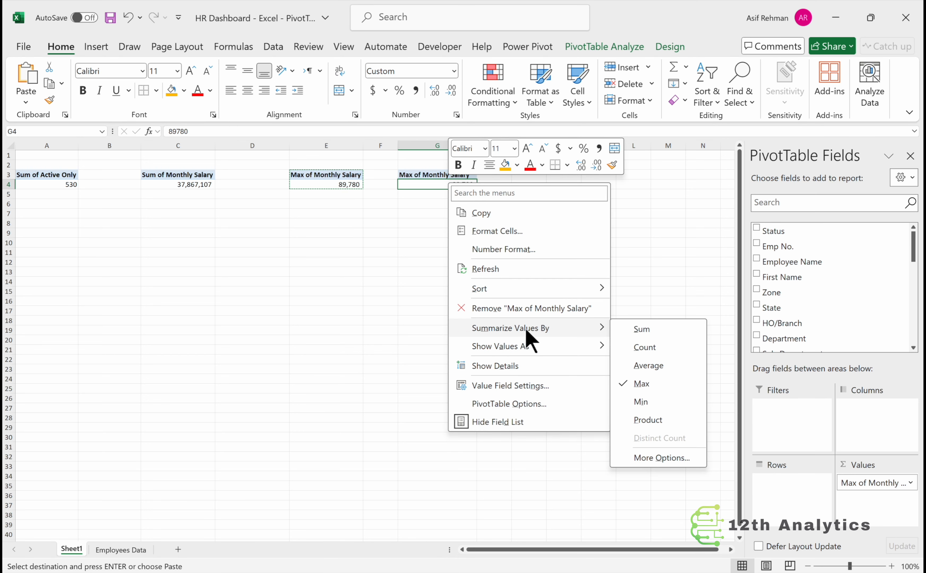
left_click(641, 402)
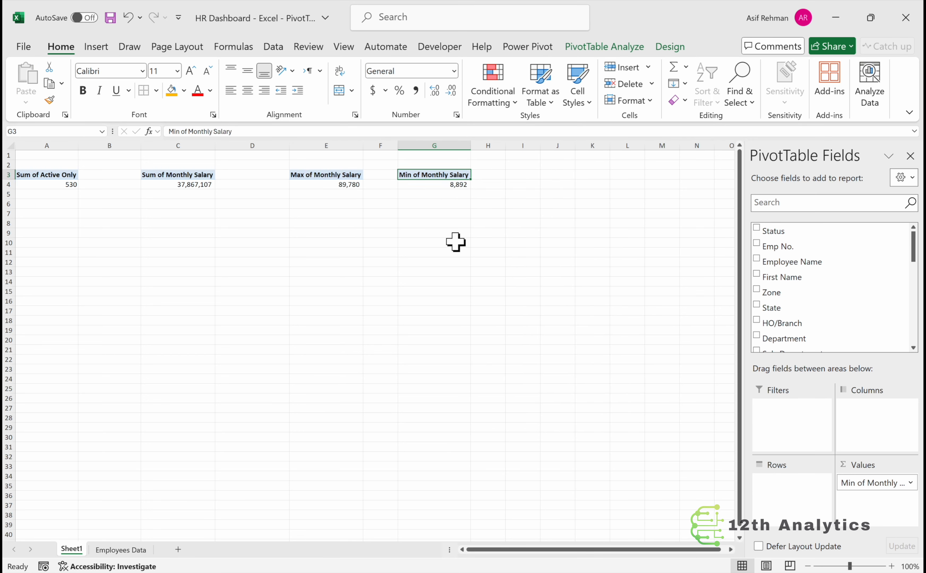
- Copy the Min of Monthly Salary PivotTable to cell I3, widening the column, and summarize the copy by Average
key("ctrl+c")
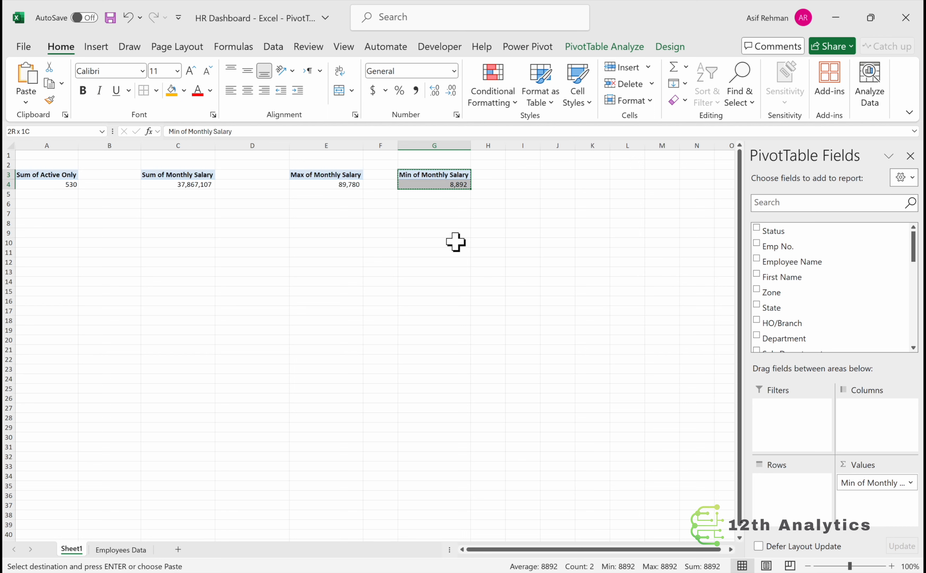
key("Right")
key("Right")
key("ctrl+v")
left_click_drag(540, 145, 589, 144)
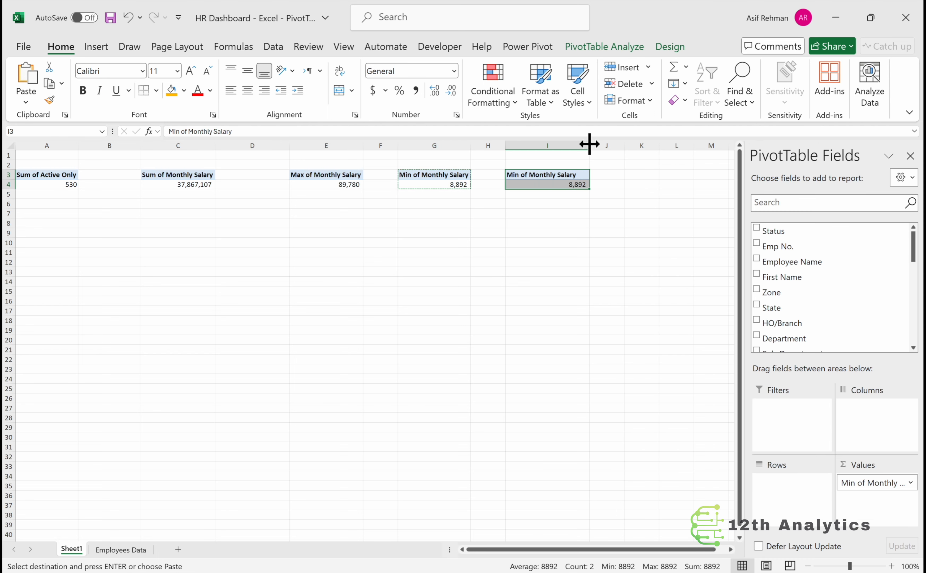
left_click(545, 183)
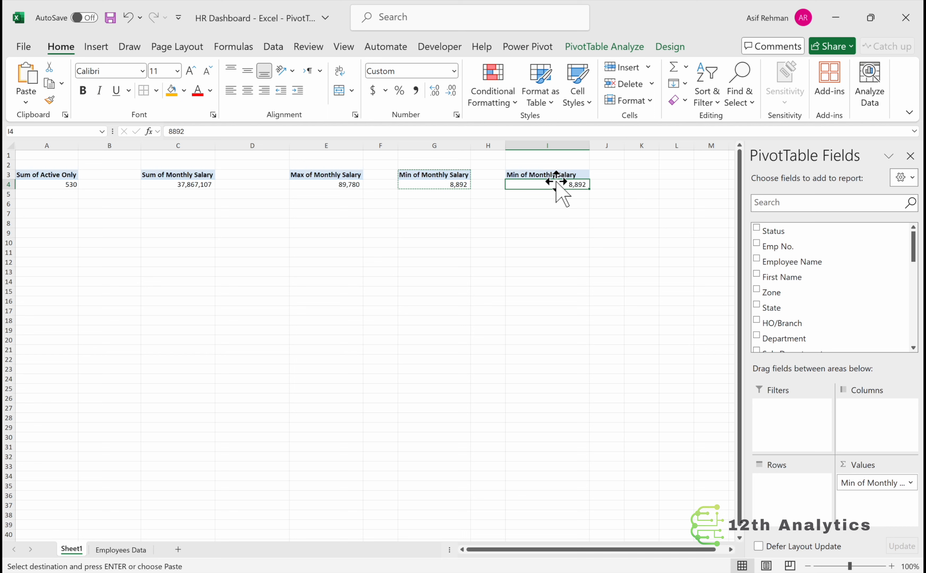
right_click(543, 183)
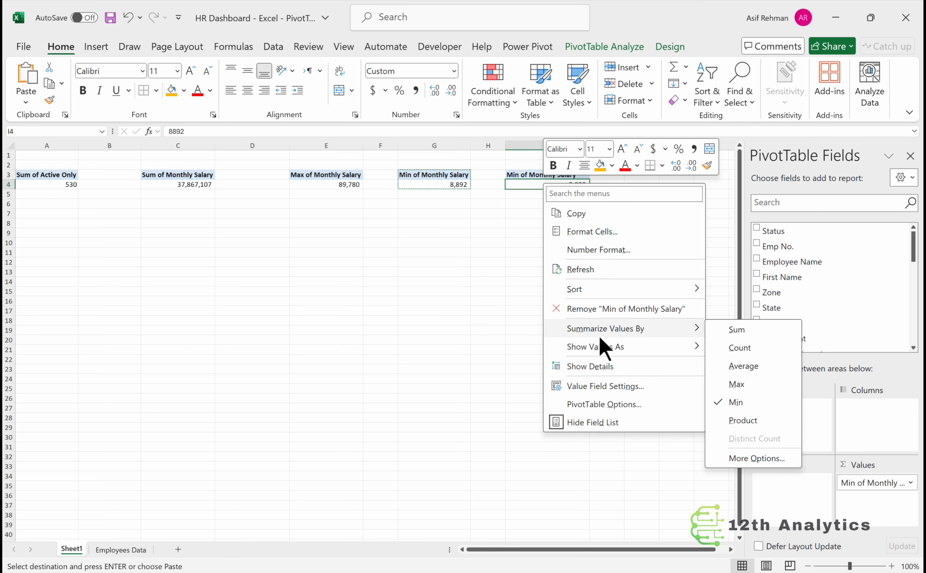
mouse_move(603, 332)
left_click(742, 366)
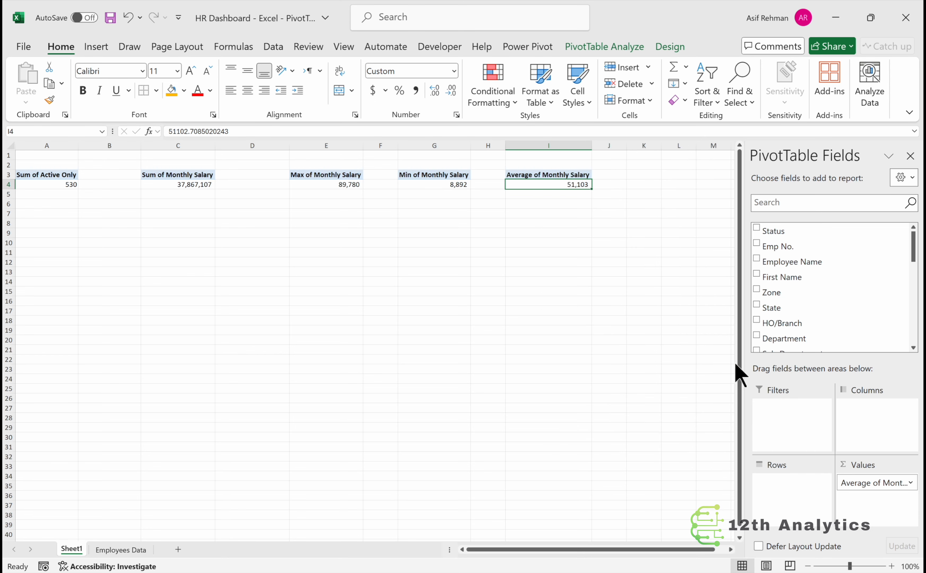
- Copy the Average of Monthly Salary PivotTable to cell K3
key("Up")
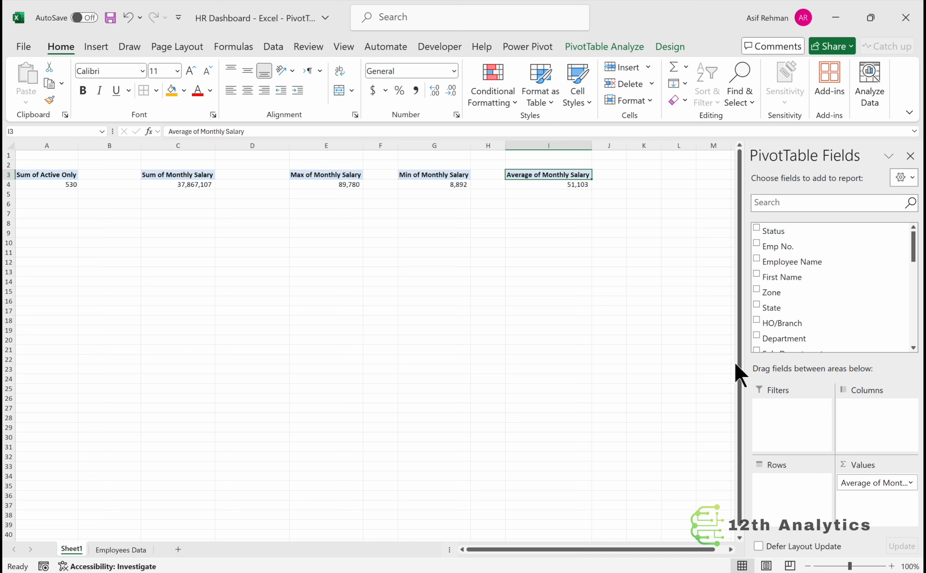
key("shift+Down")
key("ctrl+c")
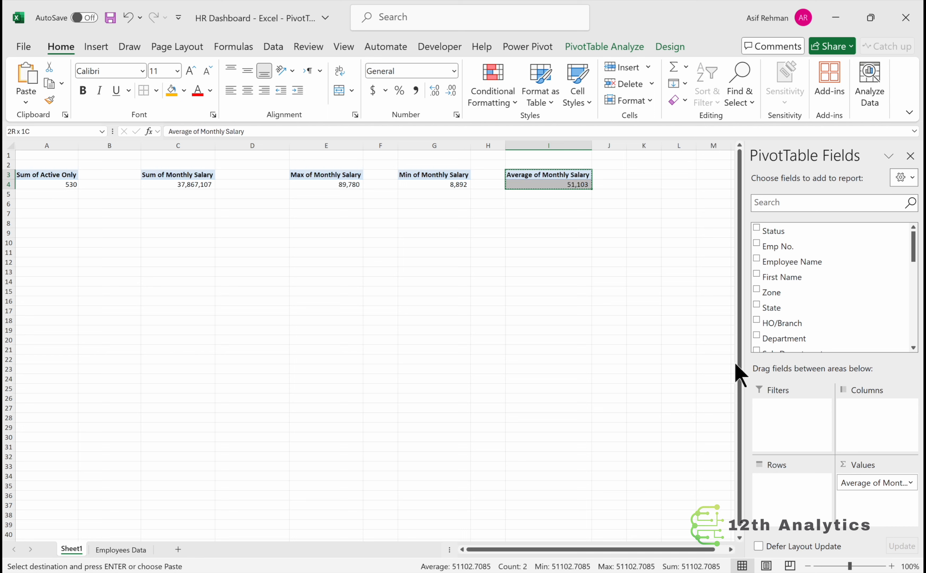
key("Right")
key("Right")
key("ctrl+v")
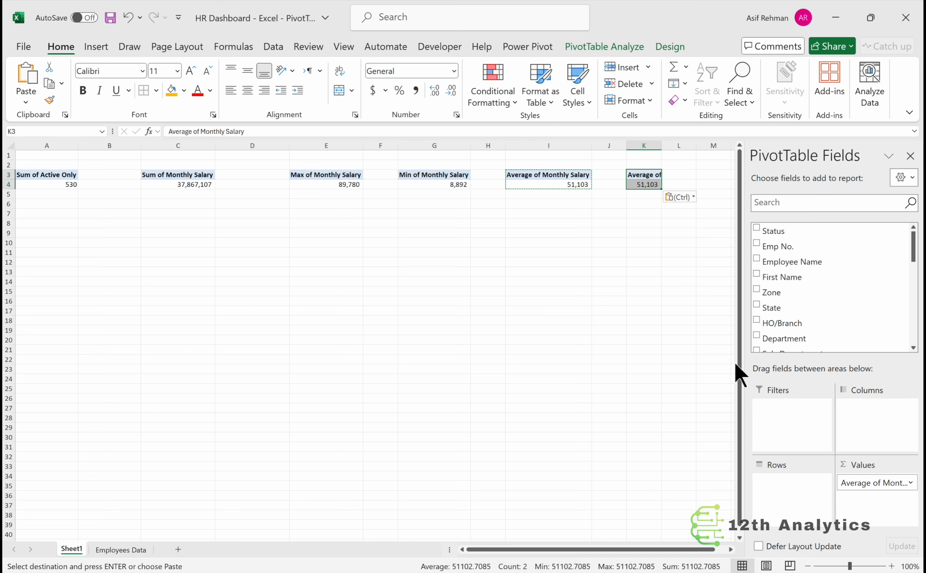
- Widen column K and add Department to the rows of the K3 PivotTable
left_click_drag(661, 146, 703, 153)
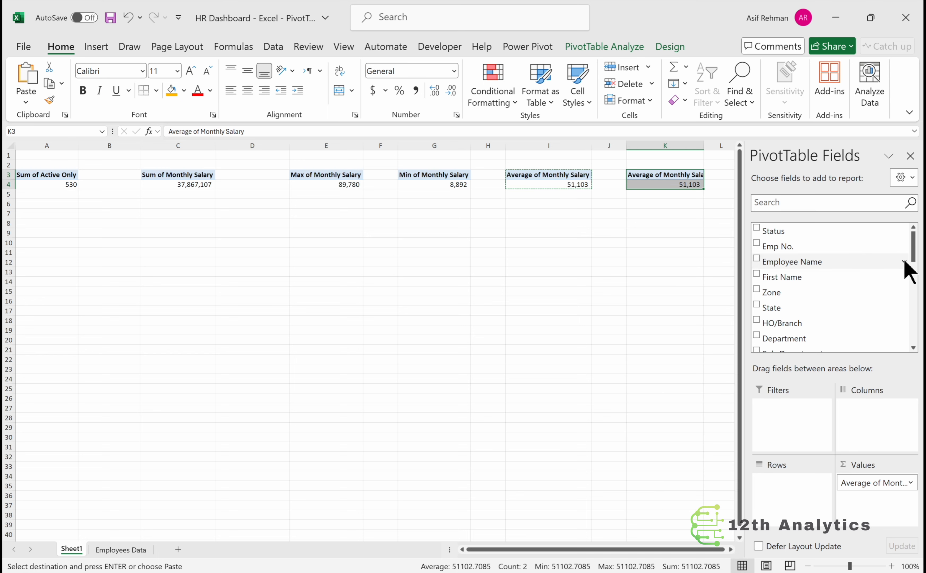
left_click_drag(917, 253, 920, 271)
left_click_drag(779, 267, 799, 501)
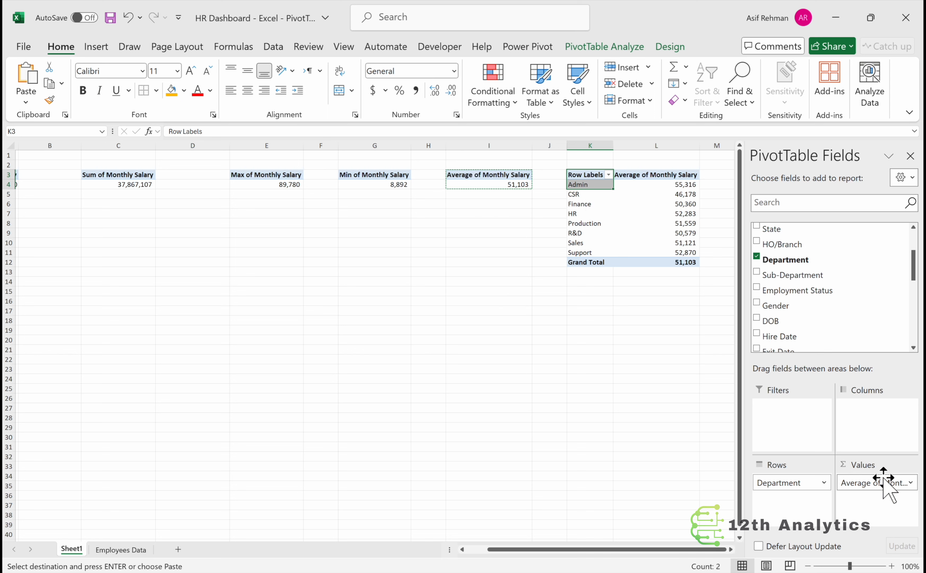
- Replace Average of Monthly Salary with the sum of Active Only in the values of the K3 PivotTable
left_click_drag(885, 482, 647, 416)
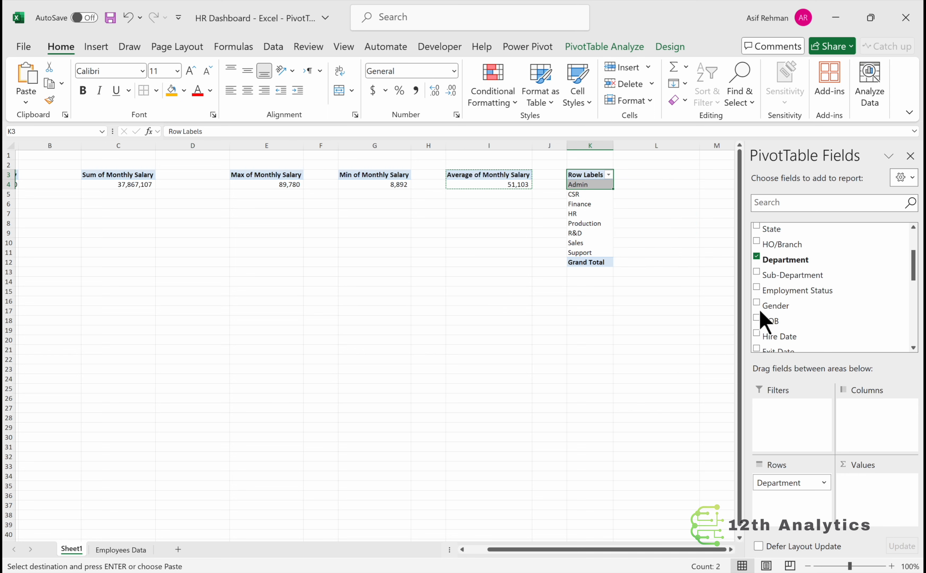
left_click_drag(917, 273, 917, 321)
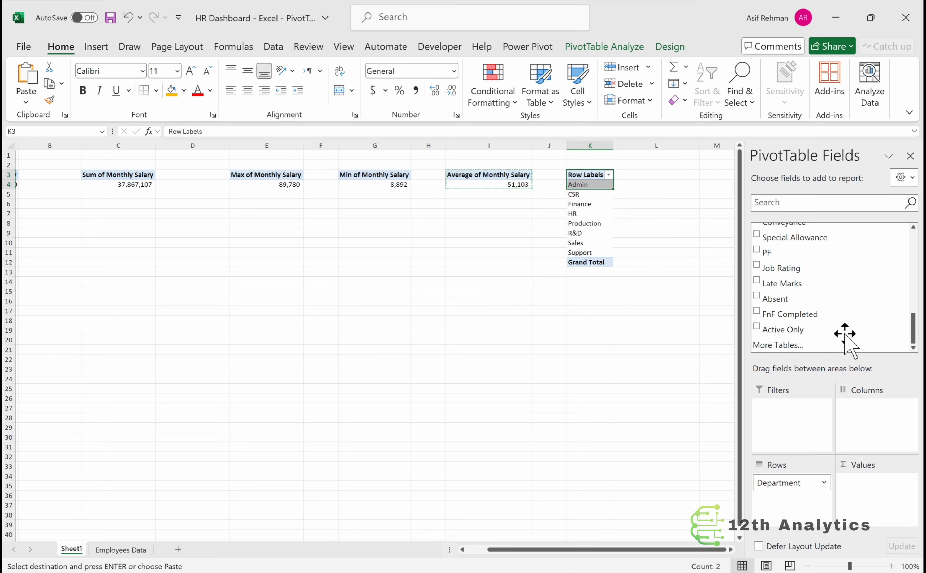
left_click_drag(778, 328, 875, 494)
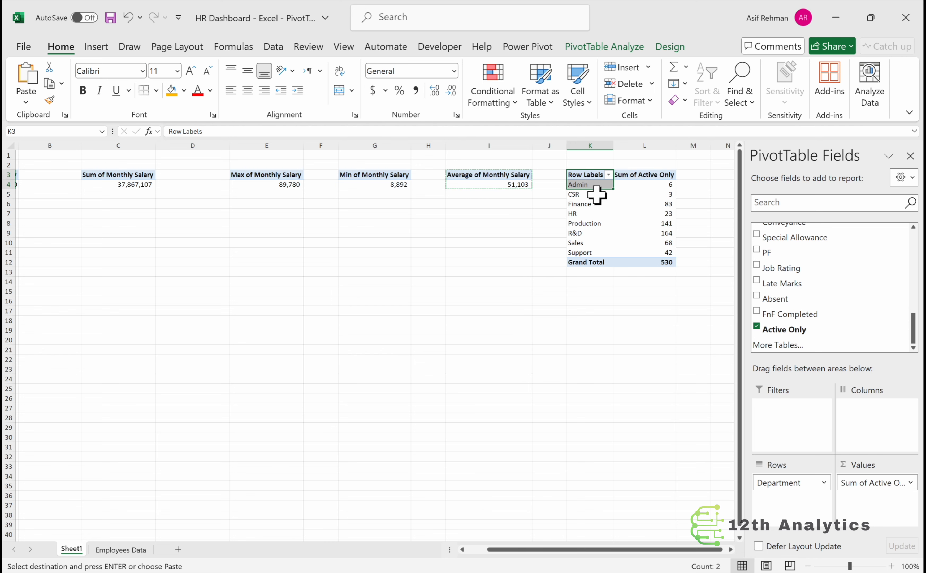
- Sort the departments in the K3 PivotTable in descending order by Sum of Active Only
left_click(609, 175)
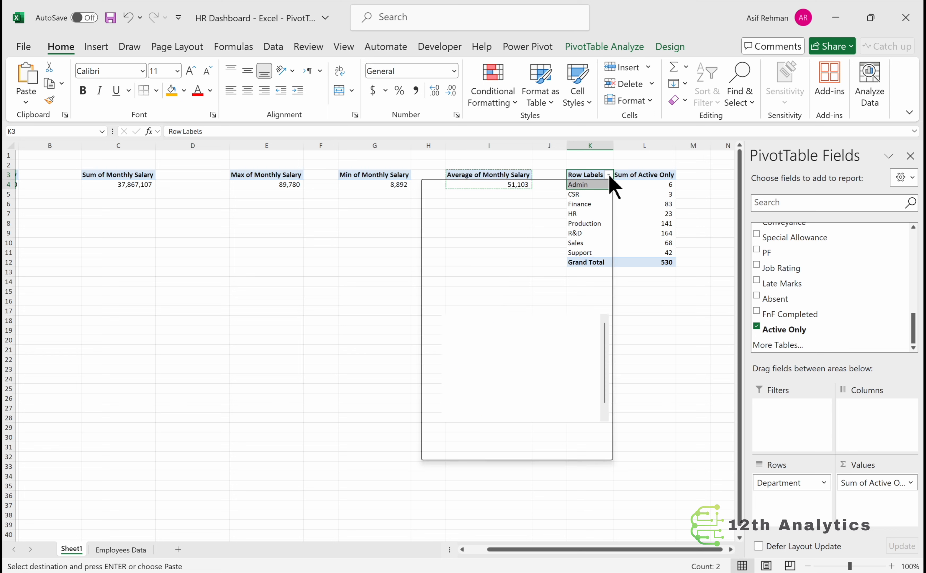
left_click(521, 227)
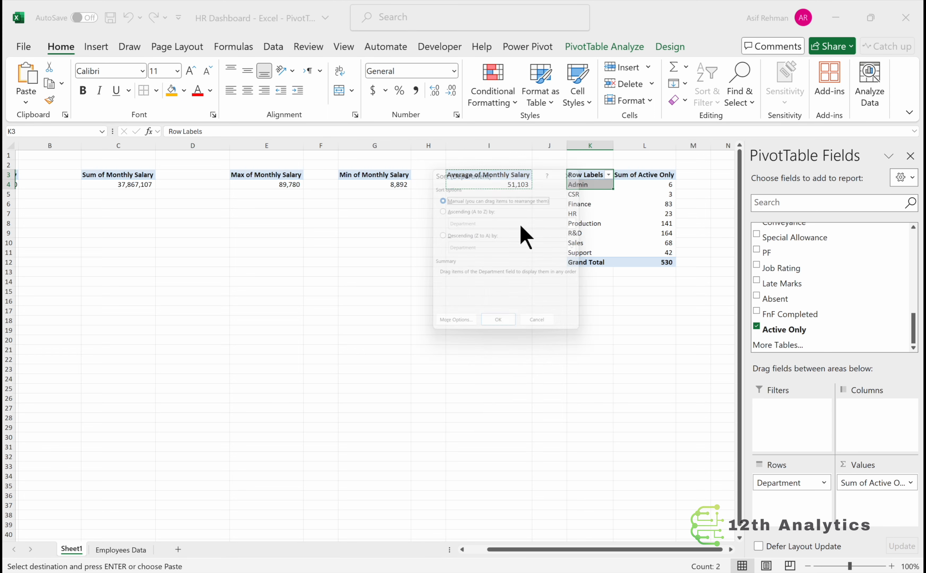
left_click(466, 236)
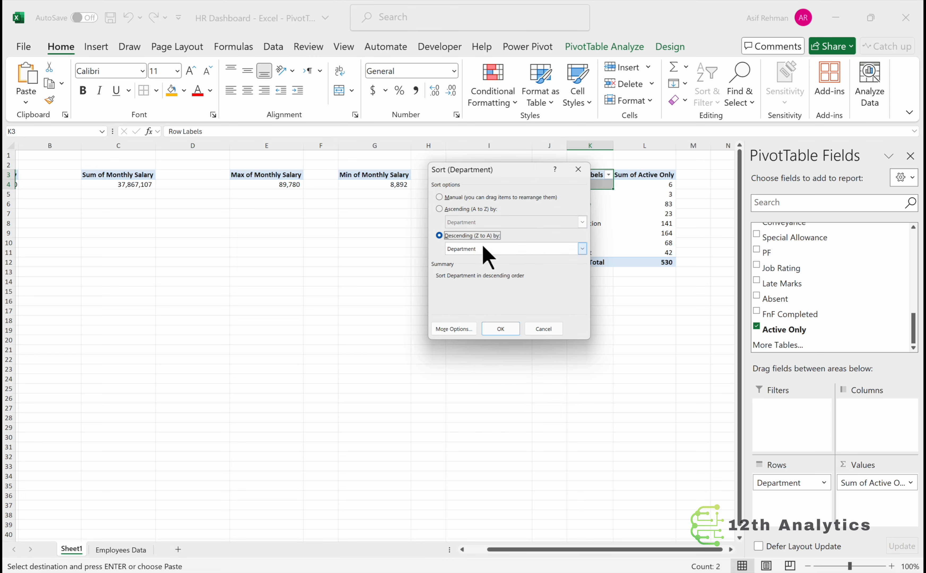
left_click(480, 248)
left_click(480, 267)
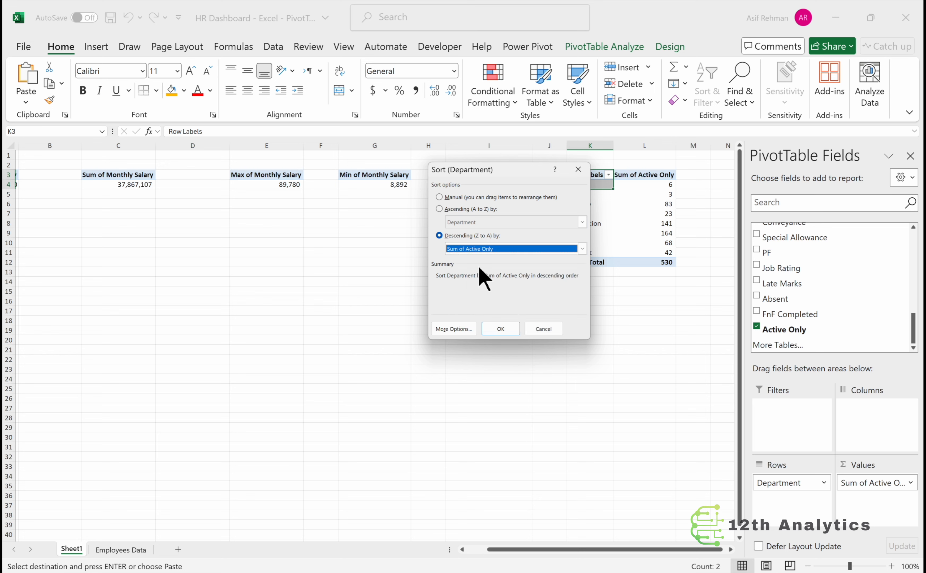
left_click(505, 329)
- Copy the whole department headcount PivotTable from K3 to cell O3
left_click(609, 222)
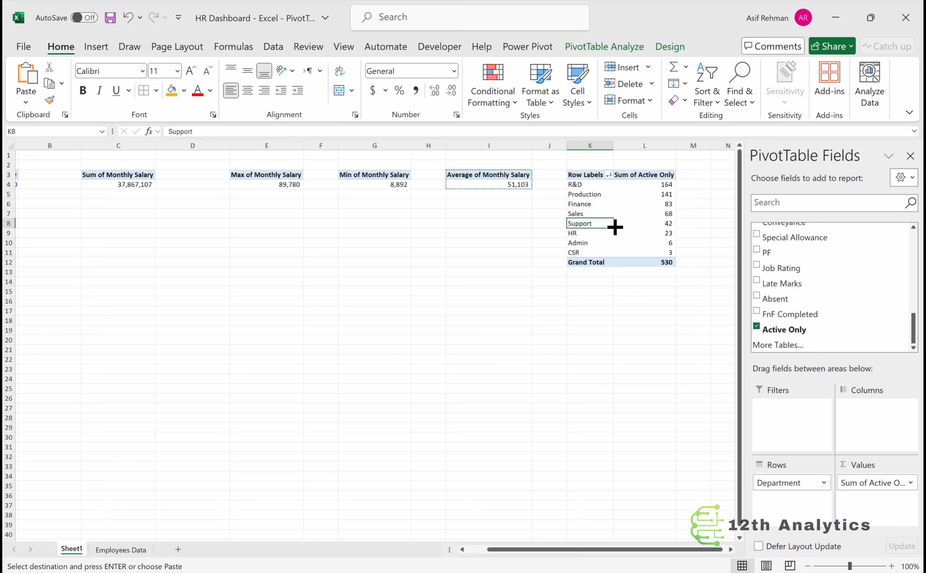
key("Up")
key("Up")
key("Up")
key("Up")
key("Up")
key("ctrl+shift+Down")
key("ctrl+shift+Right")
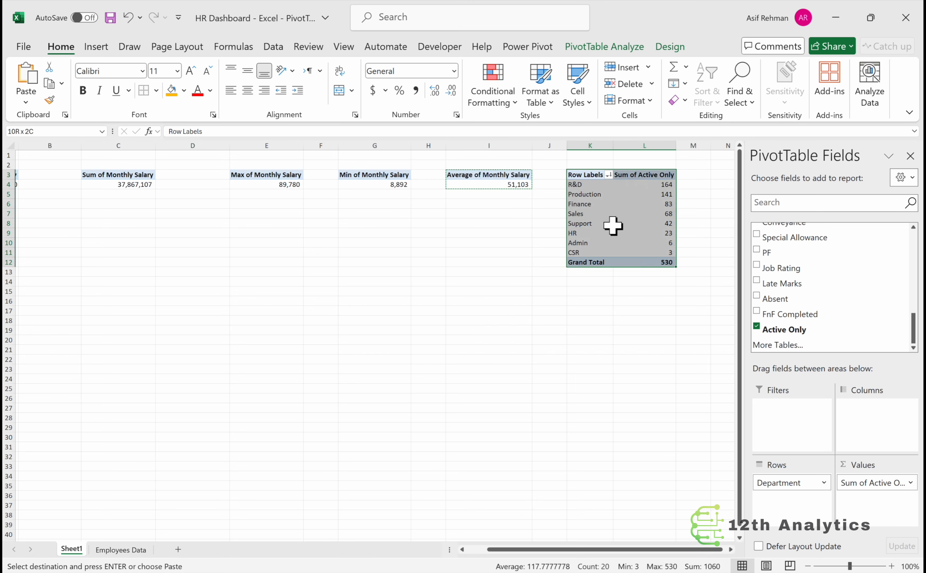
key("ctrl+c")
key("Right")
key("Right")
key("Right")
key("Right")
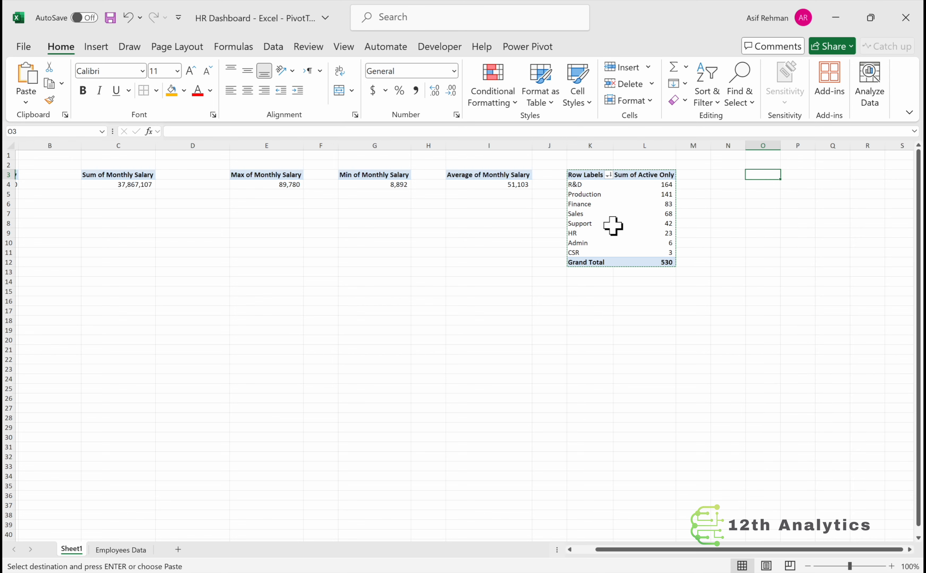
key("ctrl+v")
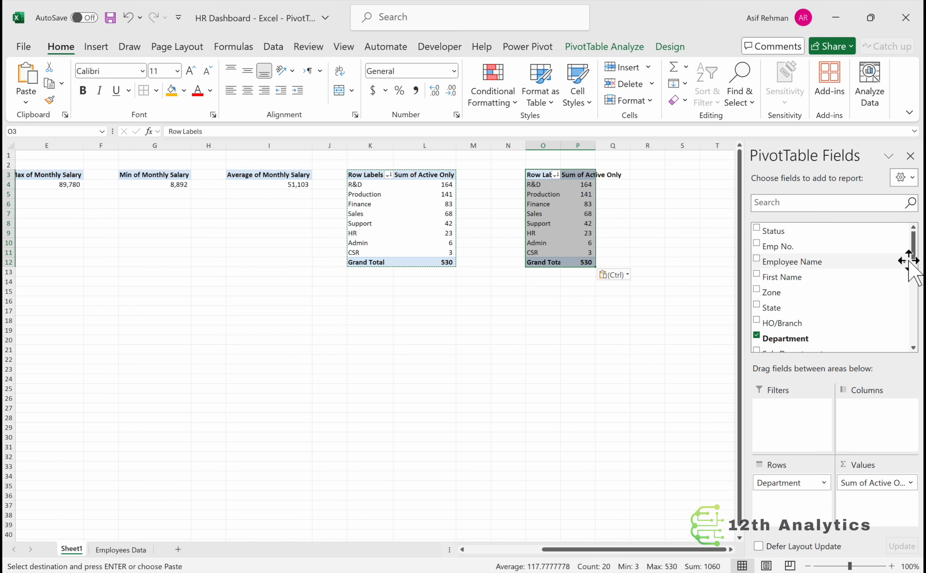
- Replace Department with Gender in the rows of the O3 PivotTable and select its range O3:P6
left_click_drag(914, 257, 914, 270)
left_click_drag(787, 303, 569, 420)
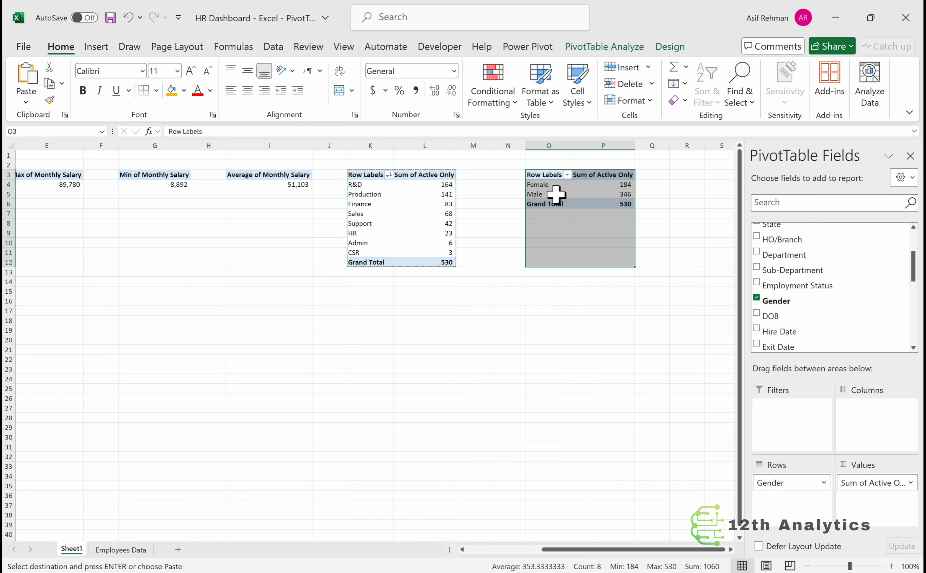
left_click_drag(557, 195, 556, 186)
key("Up")
key("shift+Right")
key("Up")
key("shift+Down")
key("shift+Down")
key("shift+Down")
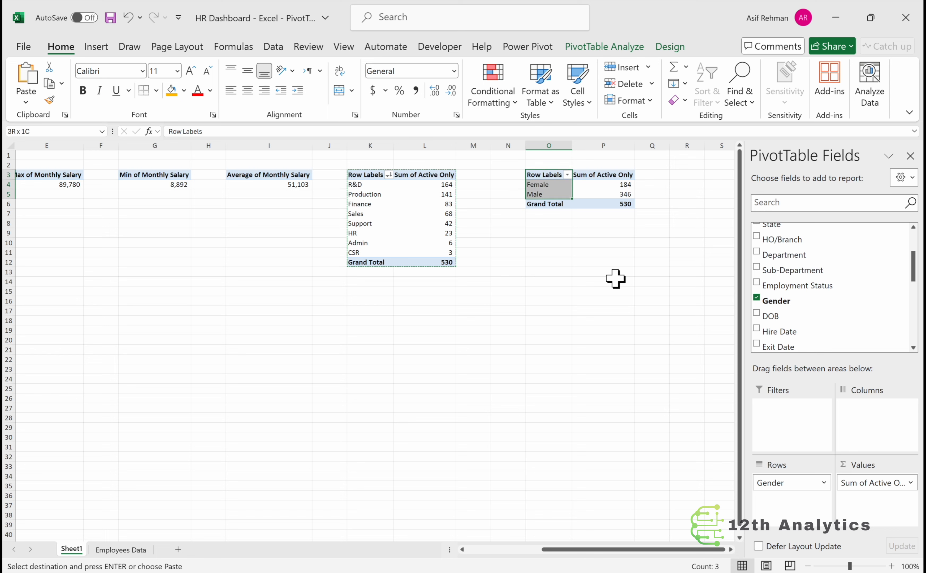
key("shift+Right")
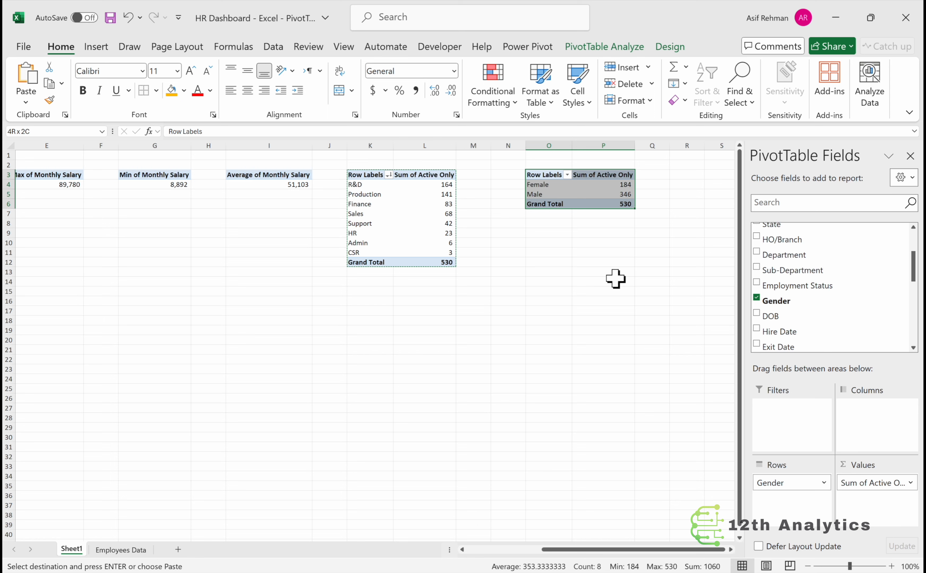
- Add a new column headed Age Years in cell AE1 of the Employees Data sheet
left_click(121, 547)
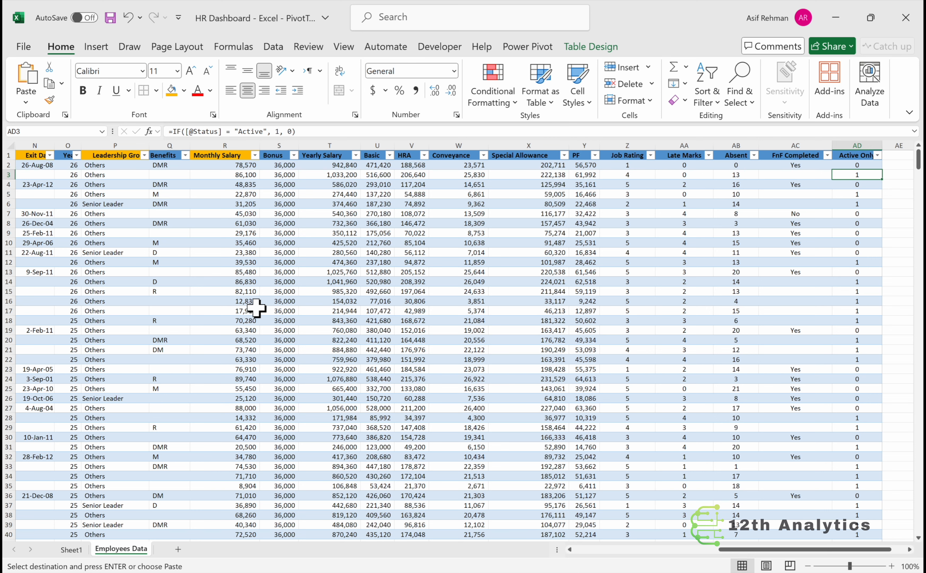
scroll(256, 308, "right", 4)
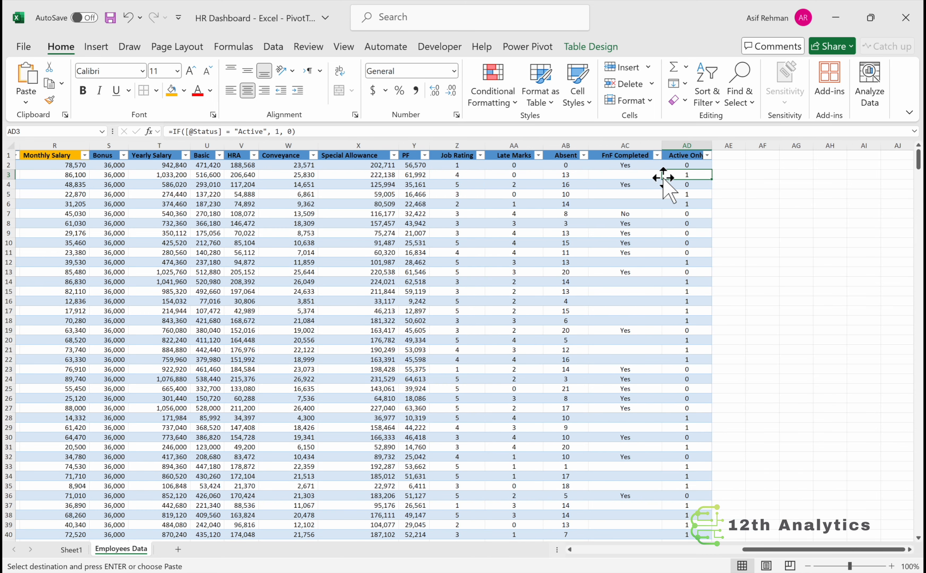
left_click(729, 155)
type("A")
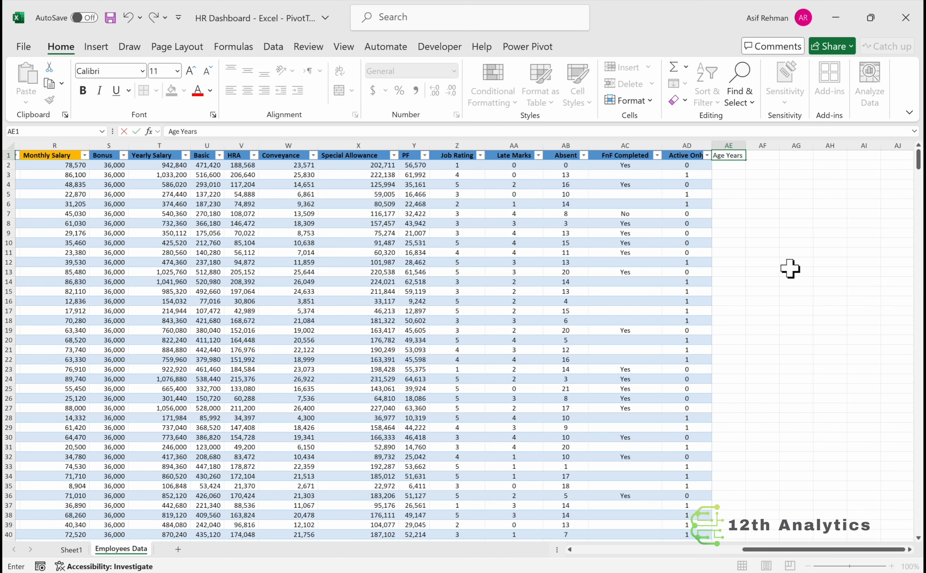
type("ge Years")
key("Return")
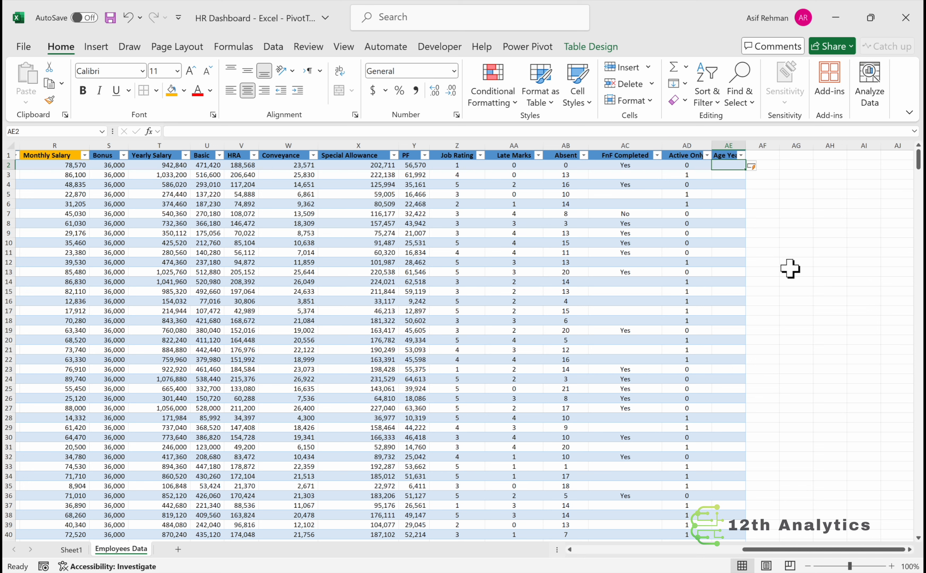
type("=")
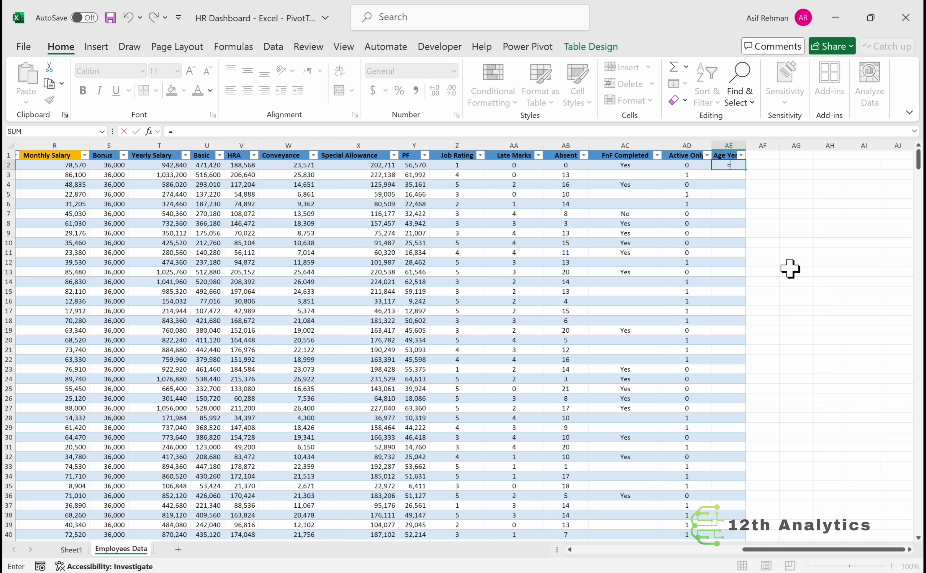
type("TODAY(")
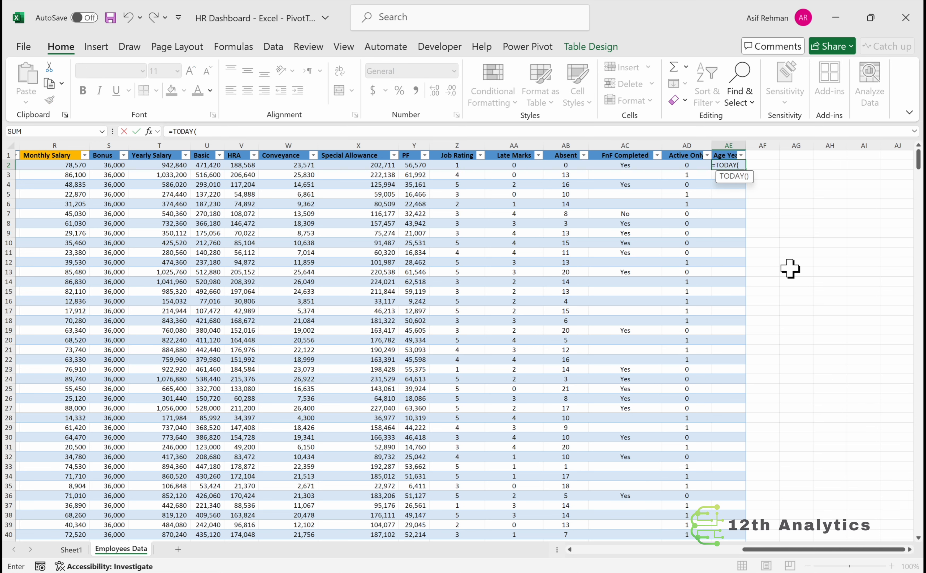
type(")")
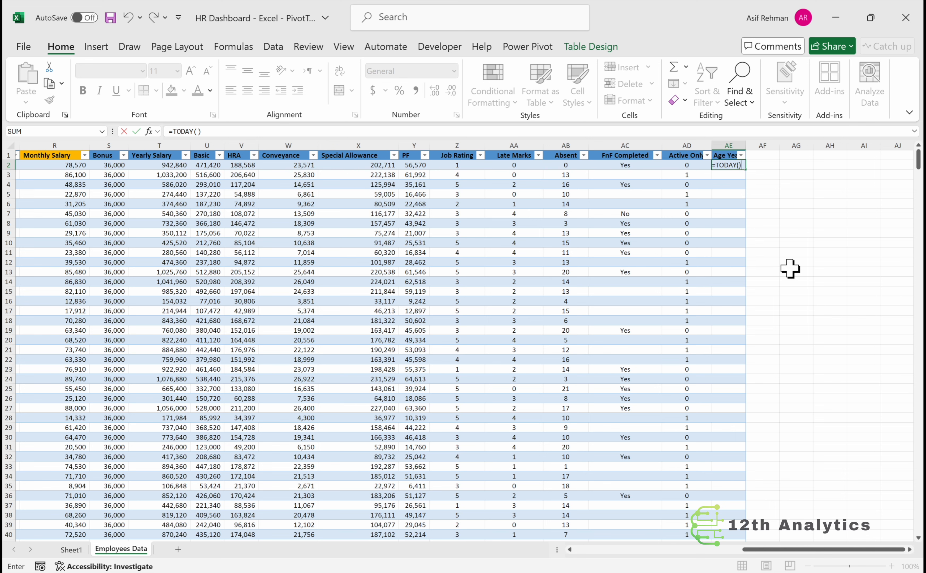
type("-")
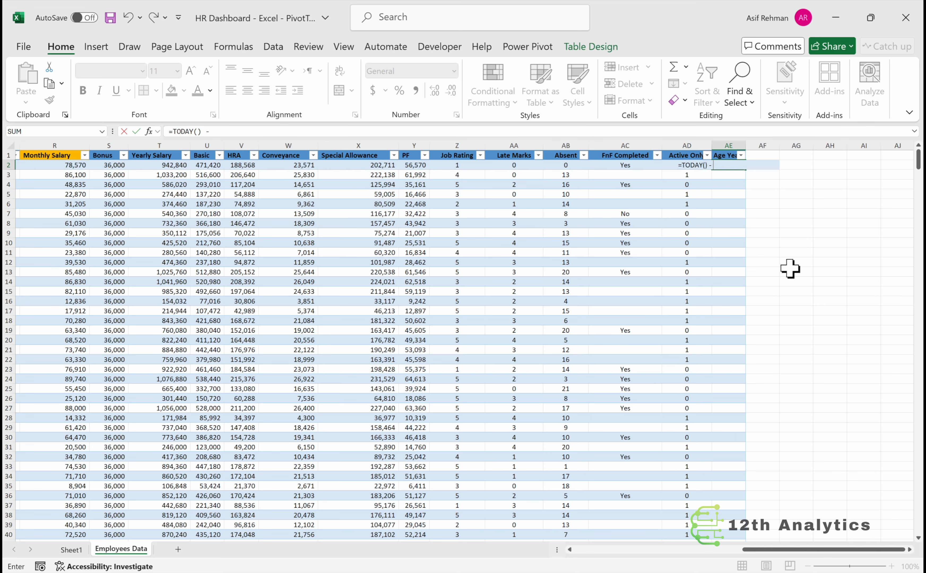
scroll(576, 243, "left", 5)
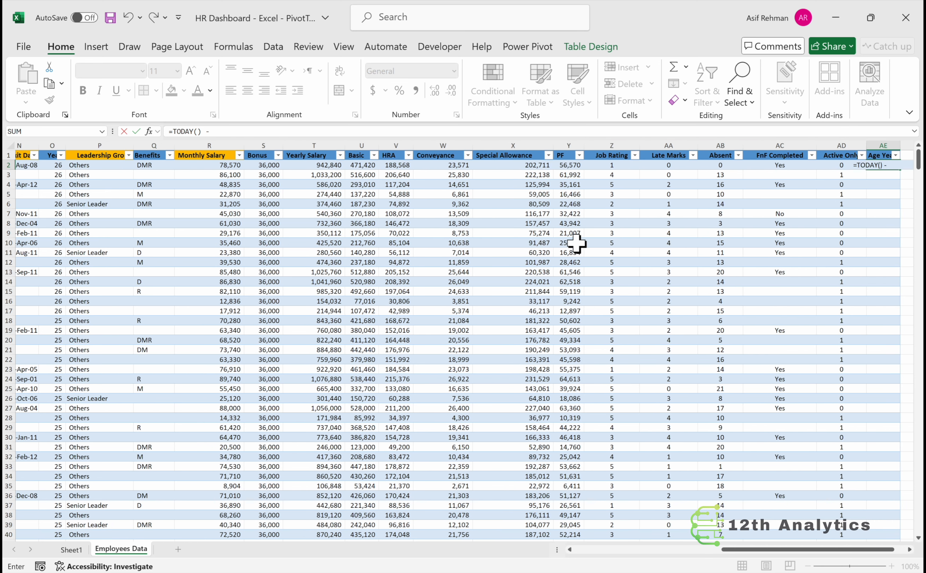
left_click(304, 165)
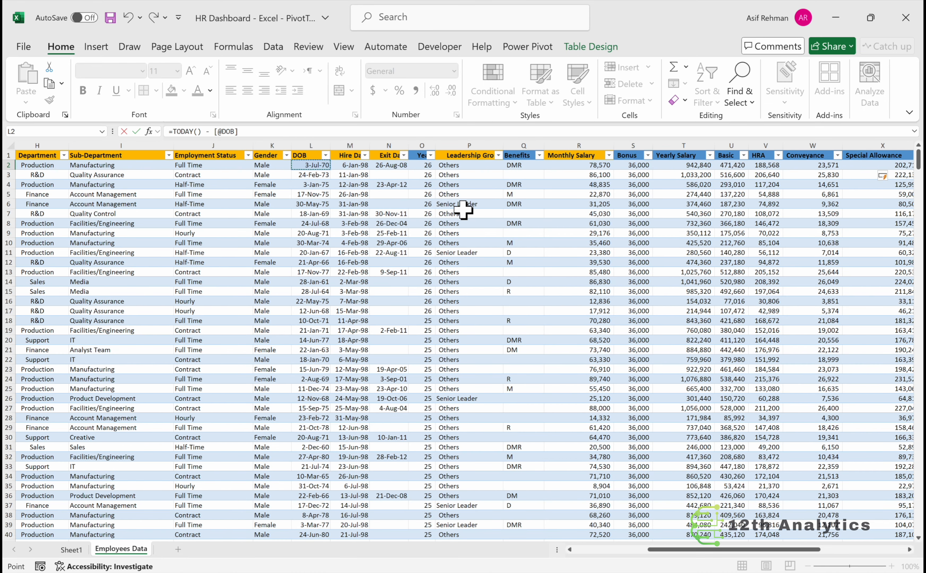
key("ctrl+Return")
- Format the whole Age Years column as comma-separated numbers without decimals
key("ctrl+shift+Down")
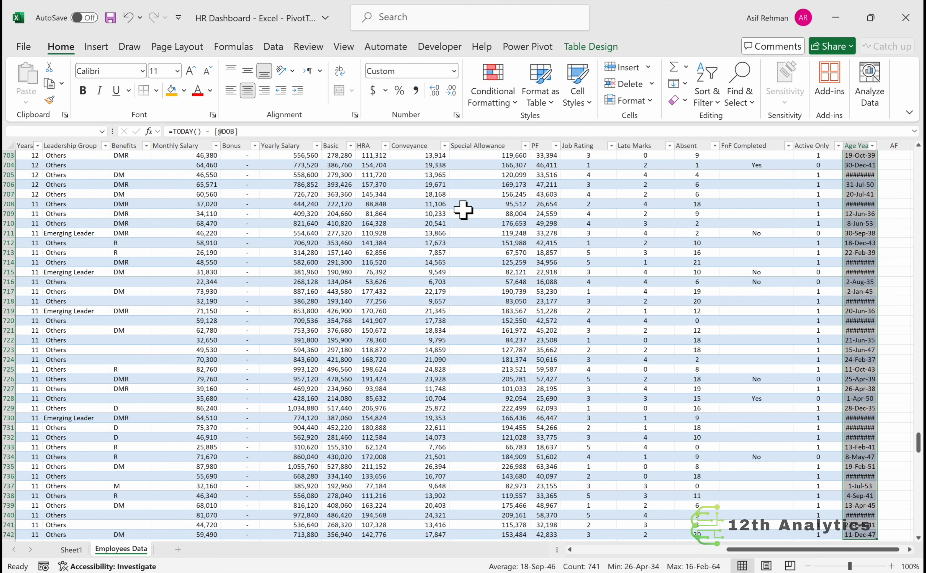
left_click(415, 90)
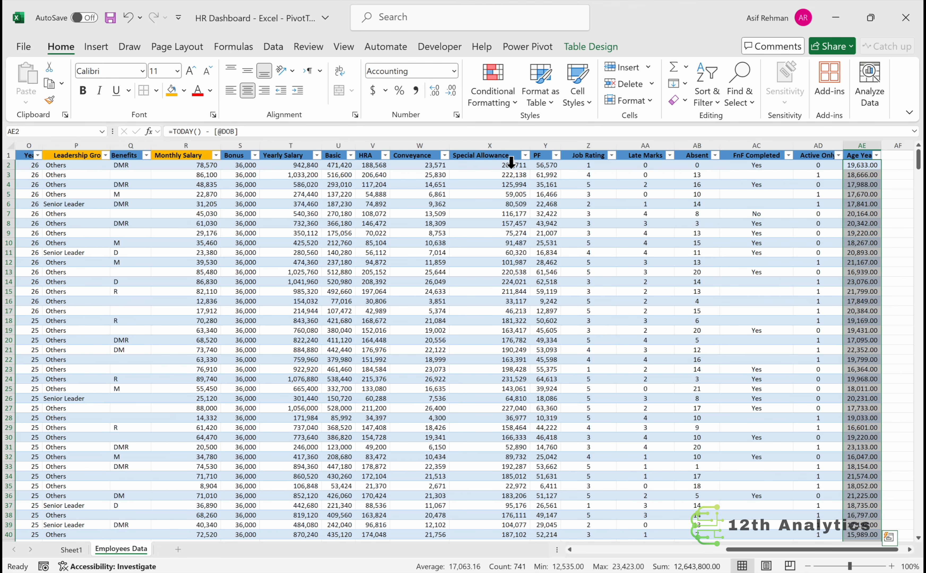
left_click(451, 90)
left_click(451, 91)
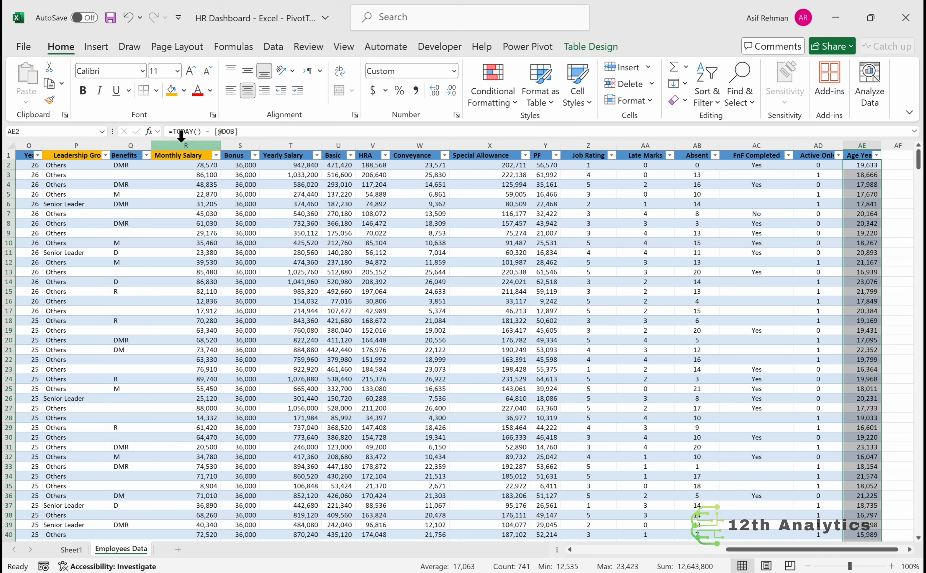
left_click(172, 131)
type("(")
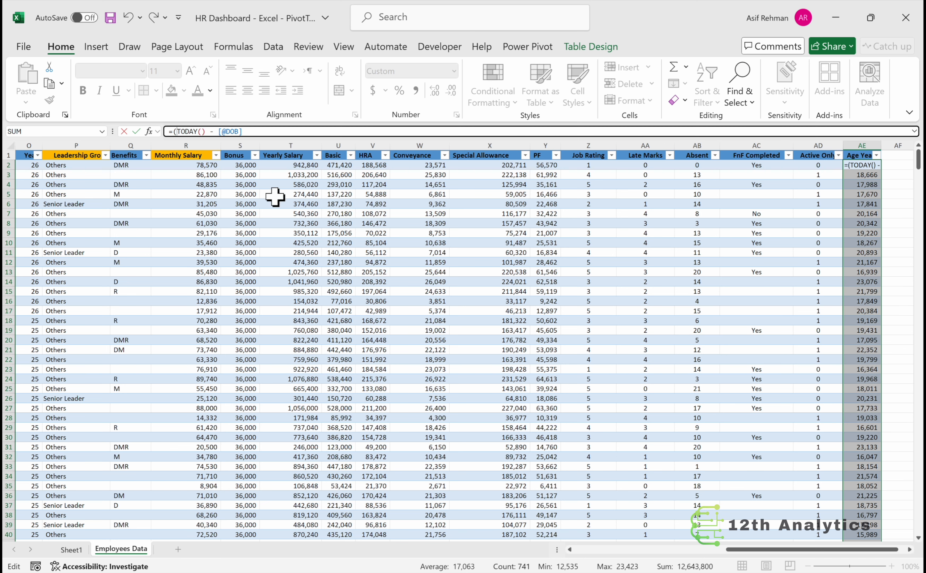
left_click(283, 134)
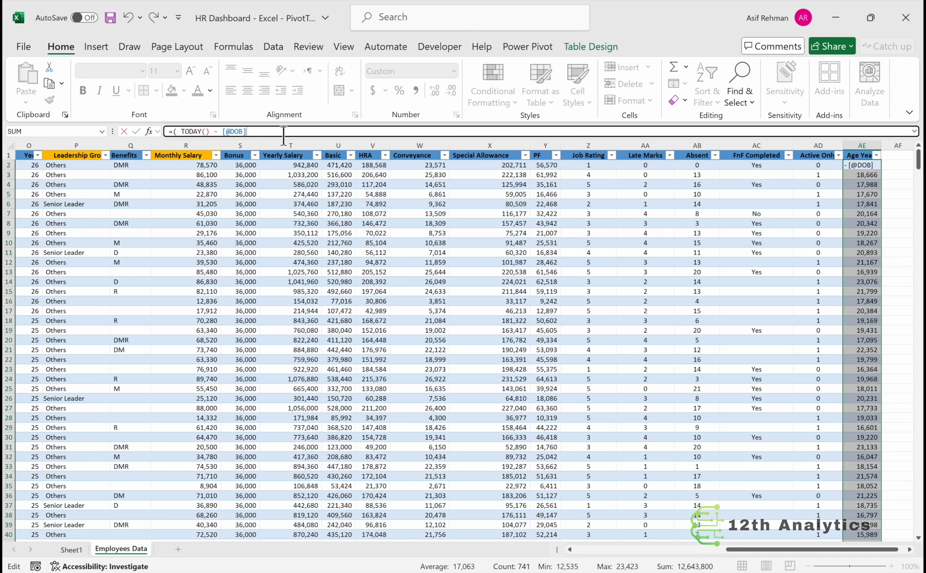
type(") / 365")
key("ctrl+Return")
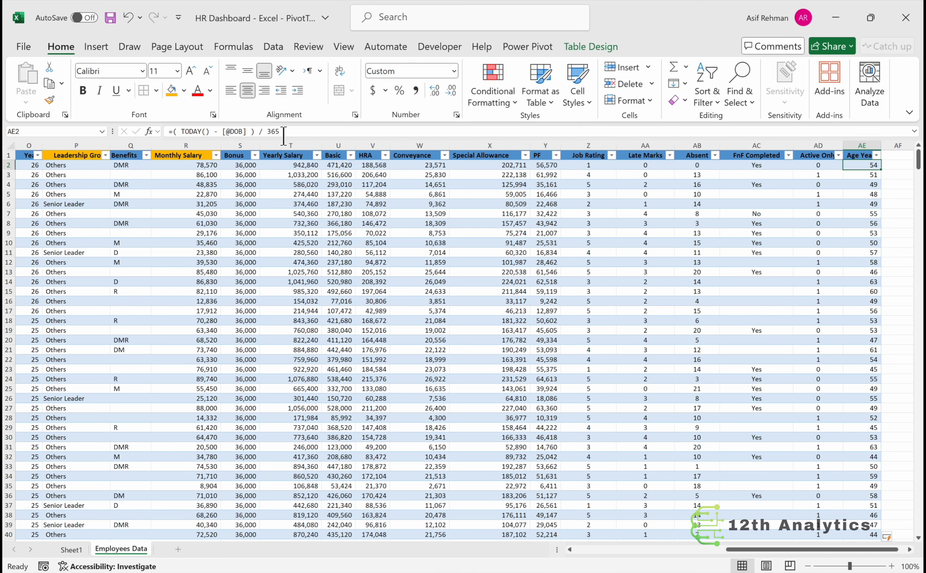
- Show the whole Age Years column in Accounting format with two decimals
key("ctrl+shift+Down")
left_click(435, 92)
key("ctrl+z")
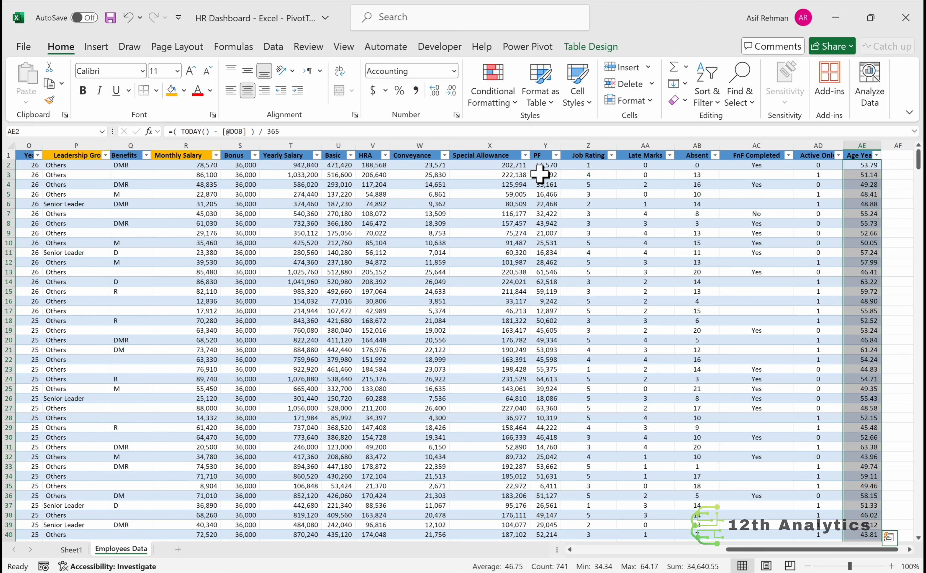
left_click(175, 131)
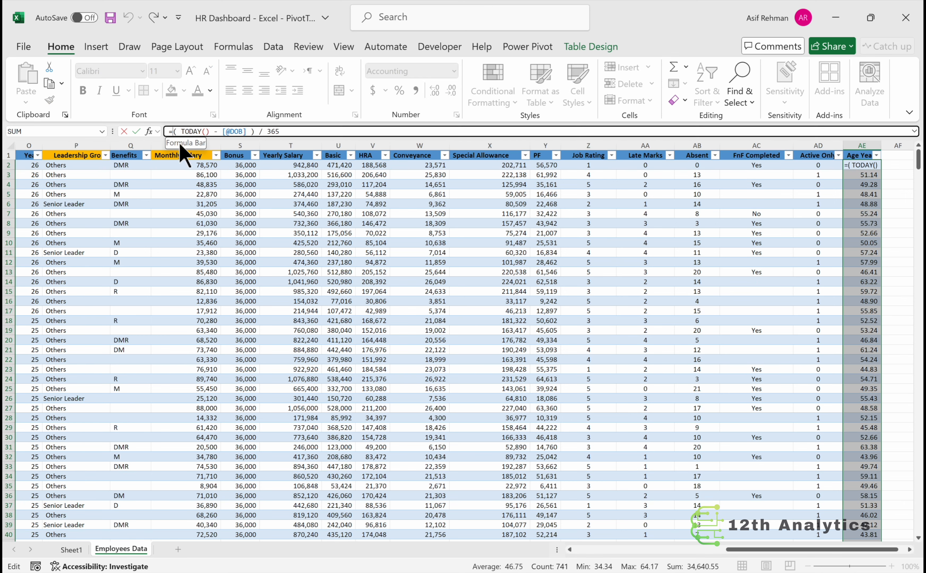
type("ROUND")
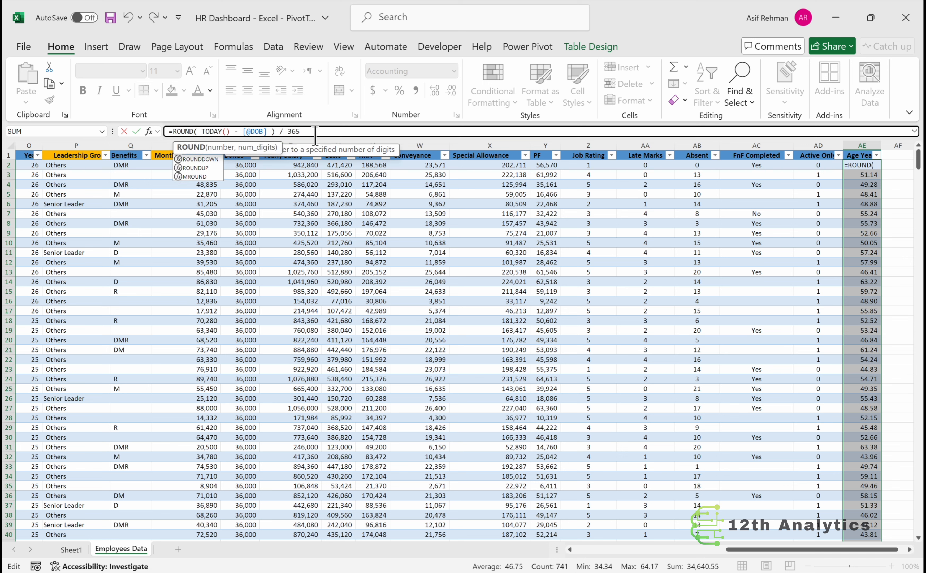
type("(")
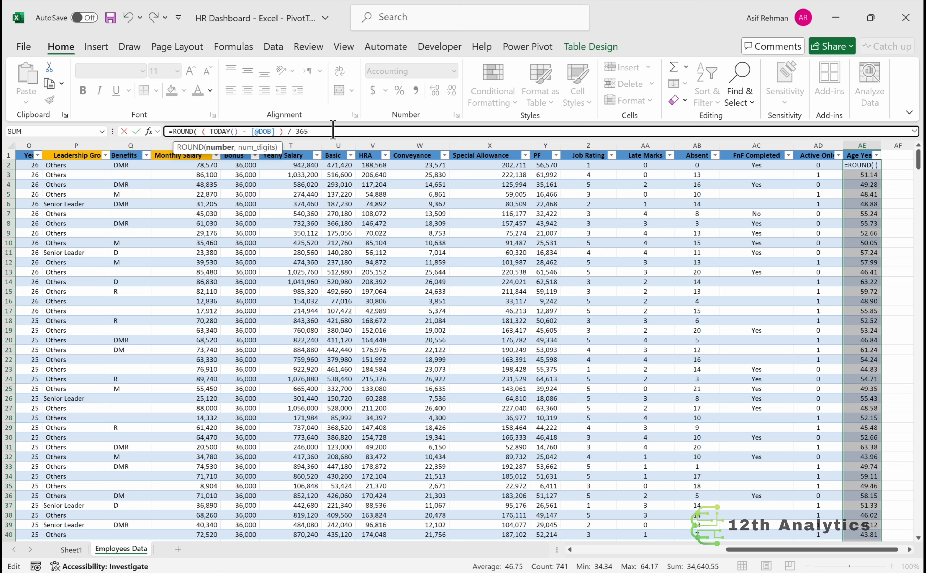
left_click(327, 132)
type(", 0)")
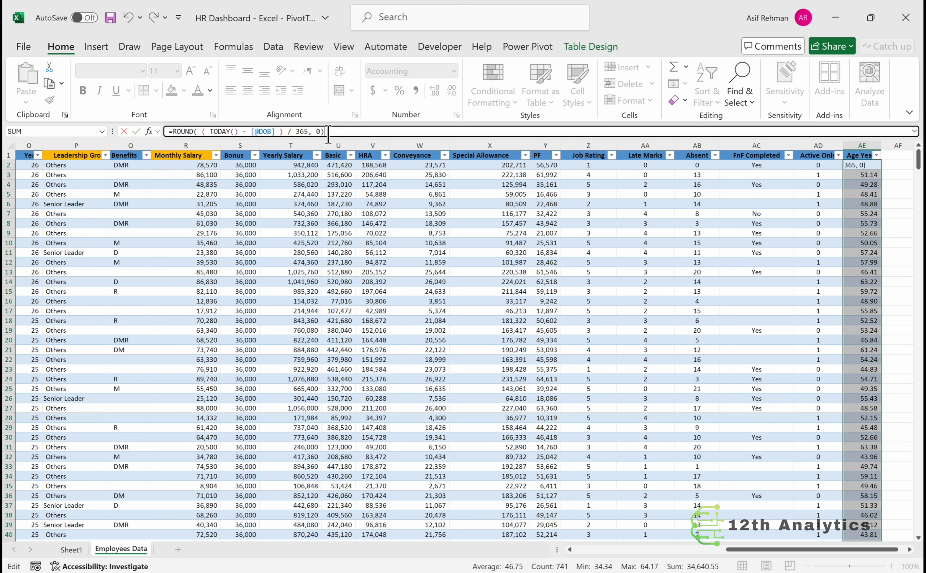
key("Return")
key("Up")
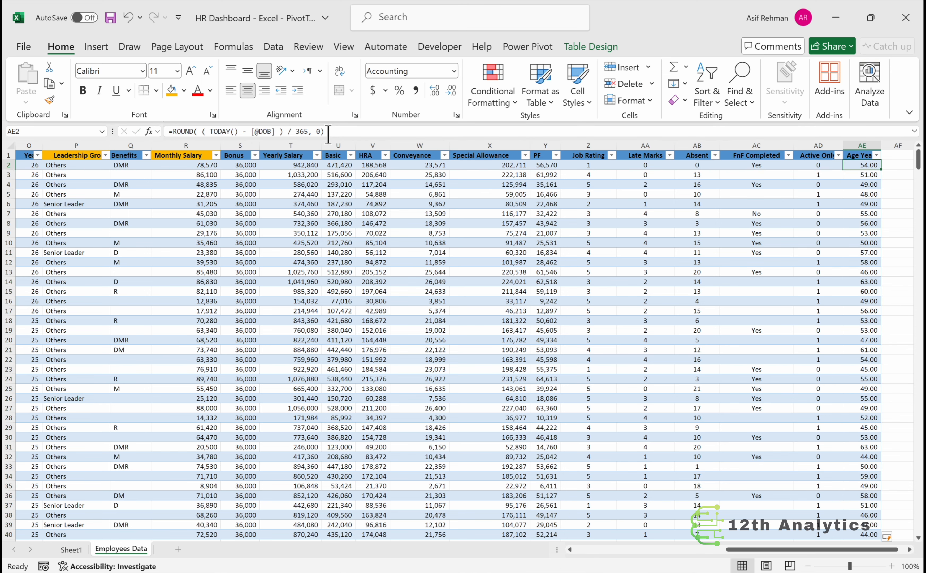
- Remove both decimal places from the number format of the whole Age Years column
key("ctrl+shift+Down")
left_click(450, 93)
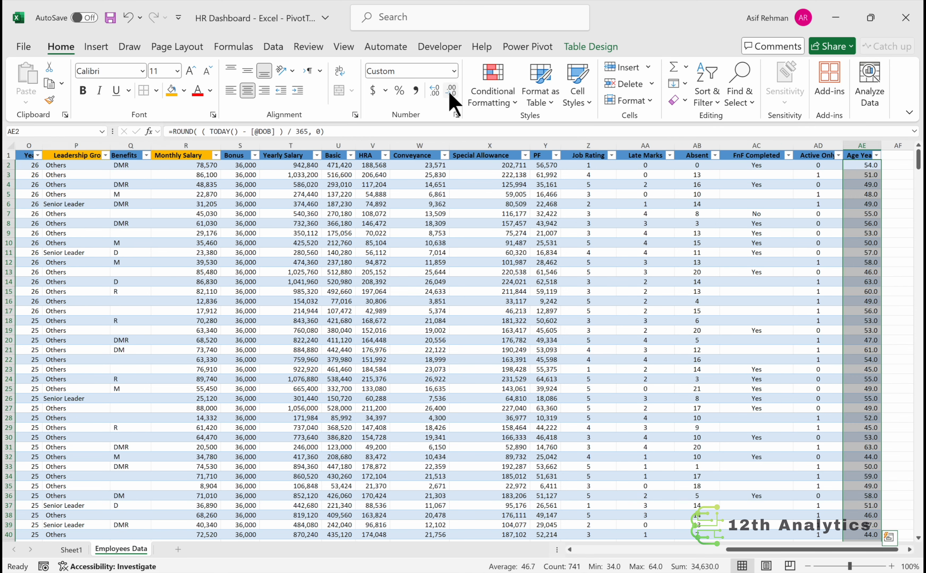
left_click(450, 93)
- Duplicate the whole Age Years column, including its header, into column AF as a new table column
key("Up")
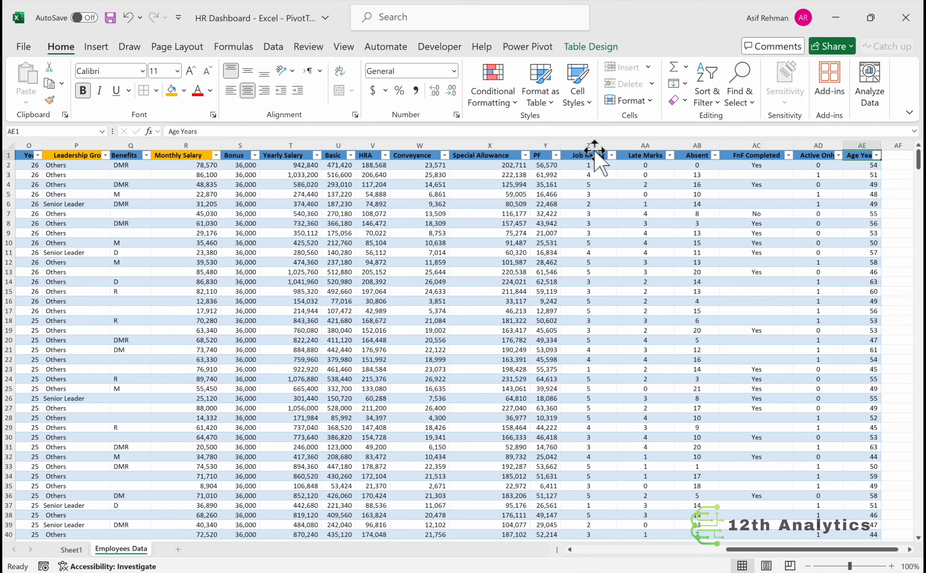
key("ctrl+shift+Down")
key("ctrl+c")
key("Right")
key("ctrl+v")
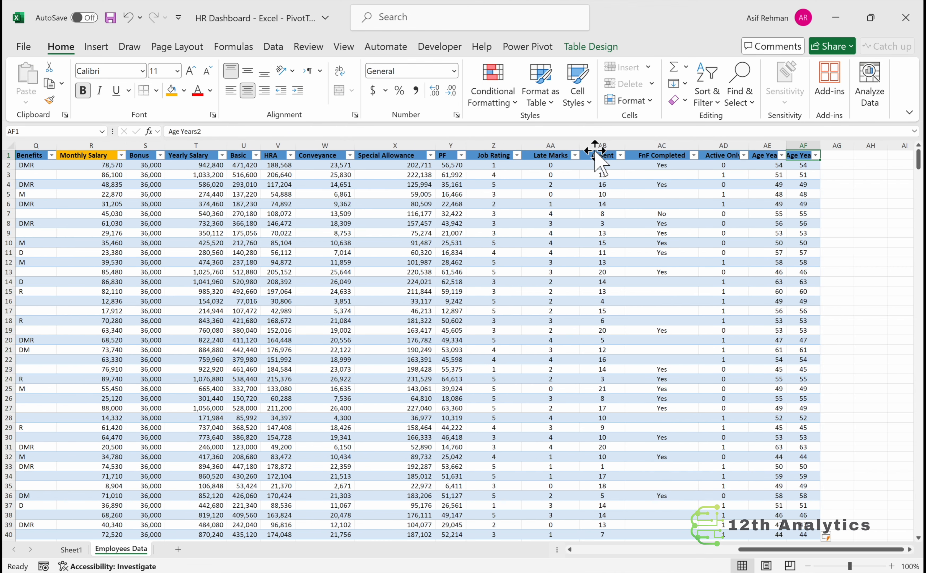
- Rename the header in AF1 to LOS Years and widen columns AF and AE to fit their headers
type("LOS")
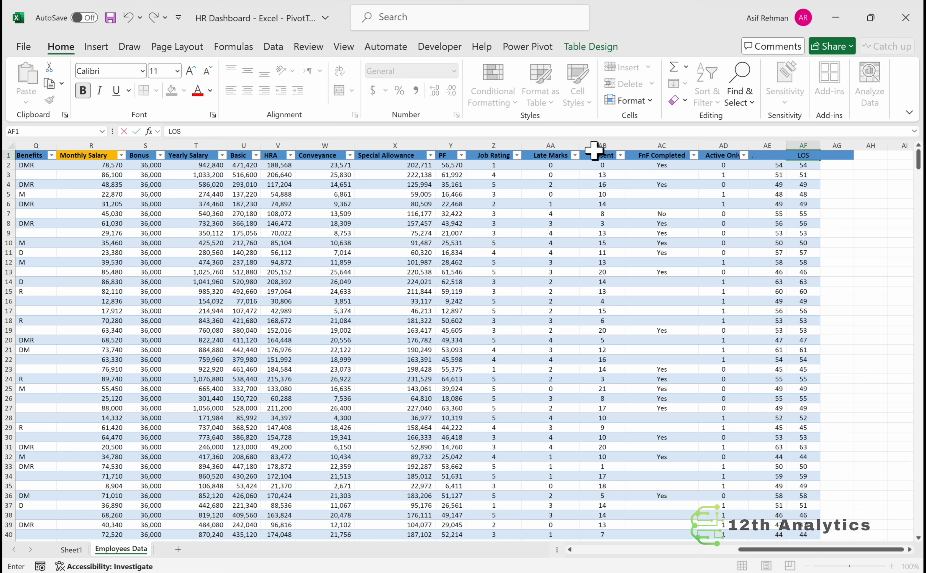
type(" Years")
key("Return")
left_click_drag(820, 145, 855, 145)
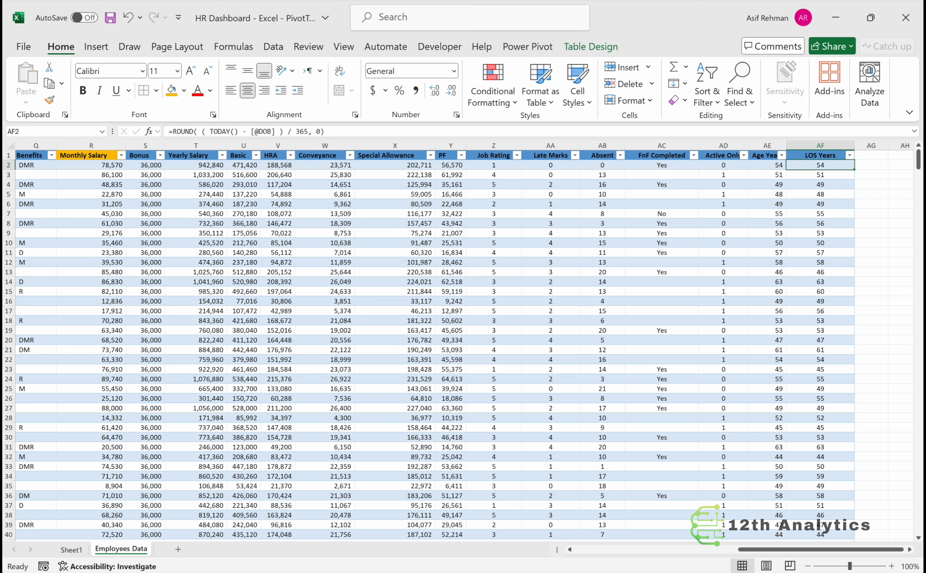
left_click_drag(787, 145, 799, 145)
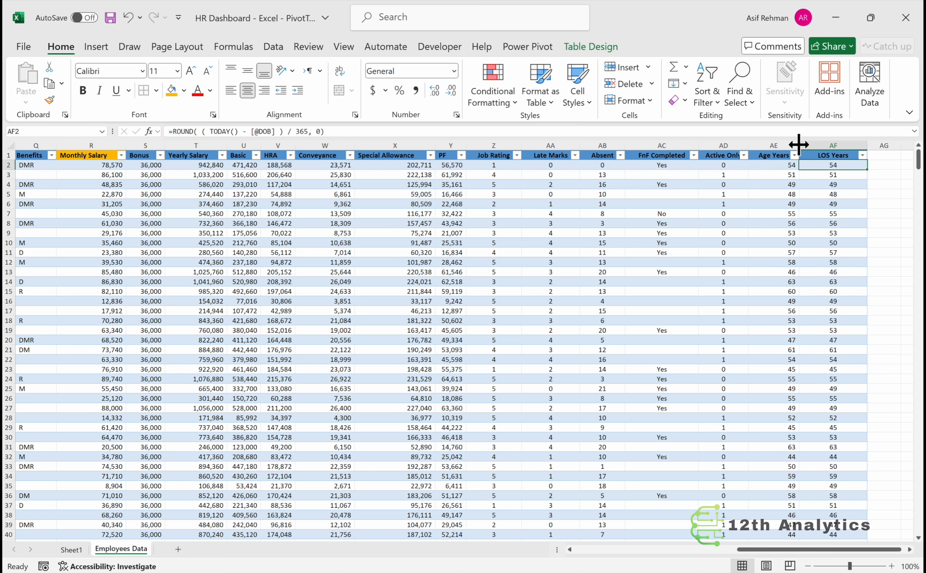
- Change the LOS Years formula to =ROUND( ( TODAY() - [@[Hire Date]]) / 365, 0), replacing the DOB reference with Hire Date
key("F2")
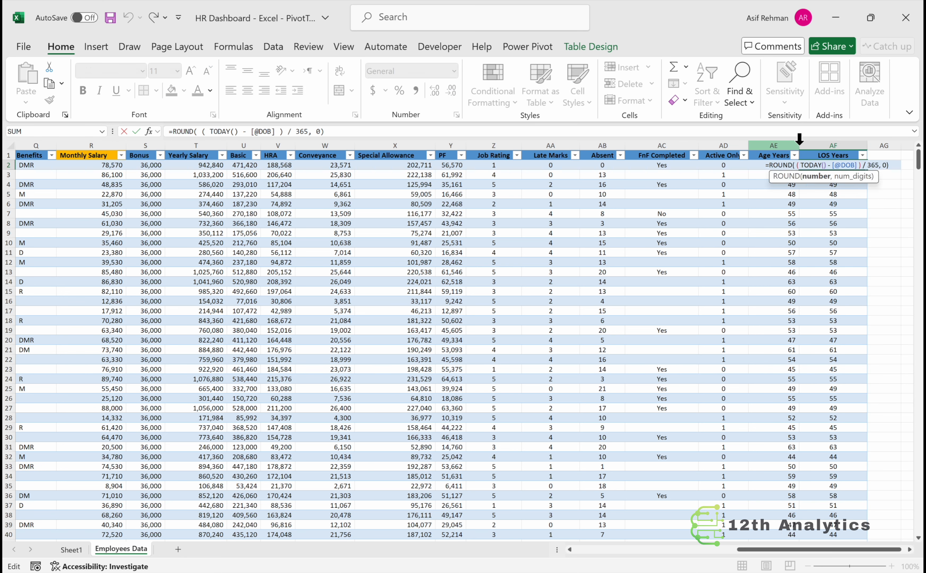
key("shift+Left")
key("shift+Left")
key("shift+Left")
key("shift+Left")
key("shift+Left")
key("BackSpace")
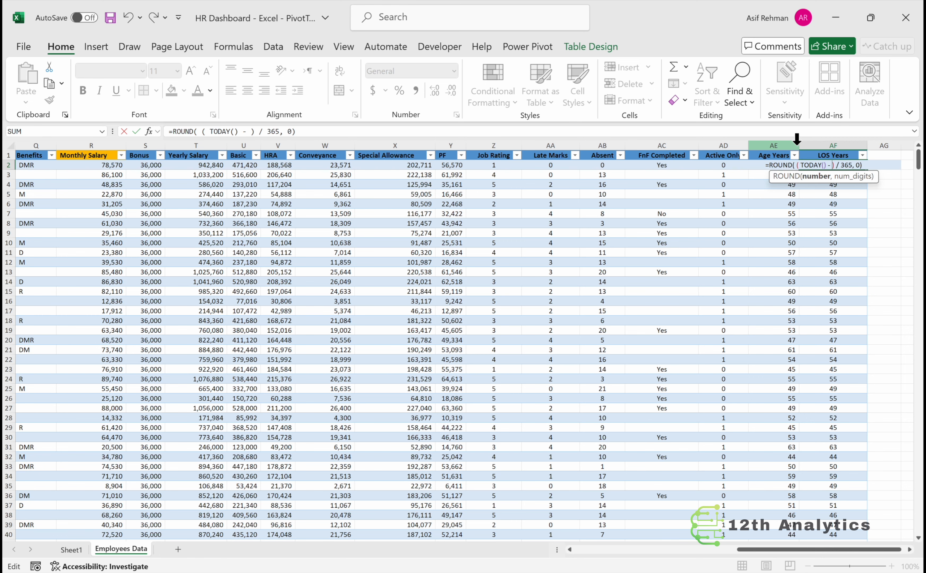
scroll(505, 194, "left", 5)
scroll(504, 194, "left", 1)
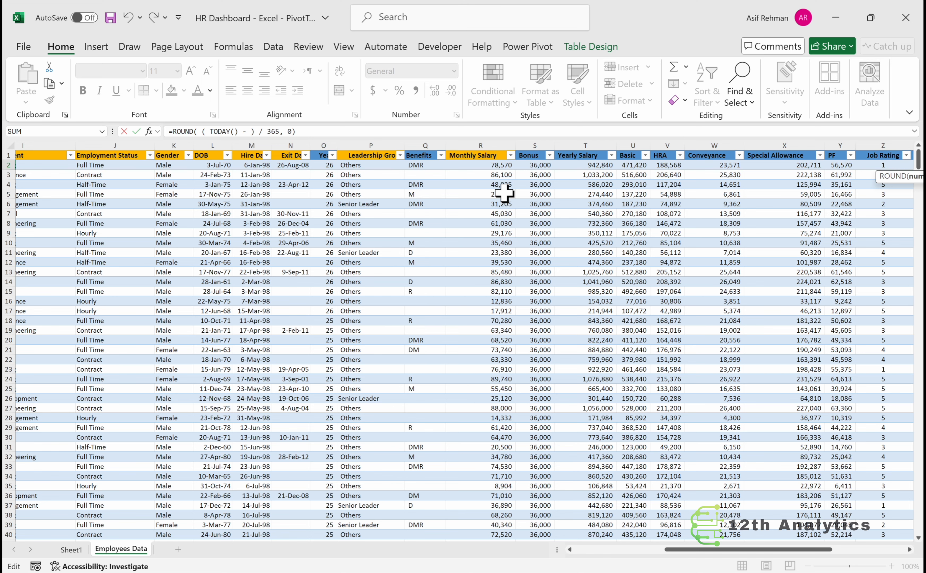
left_click(253, 165)
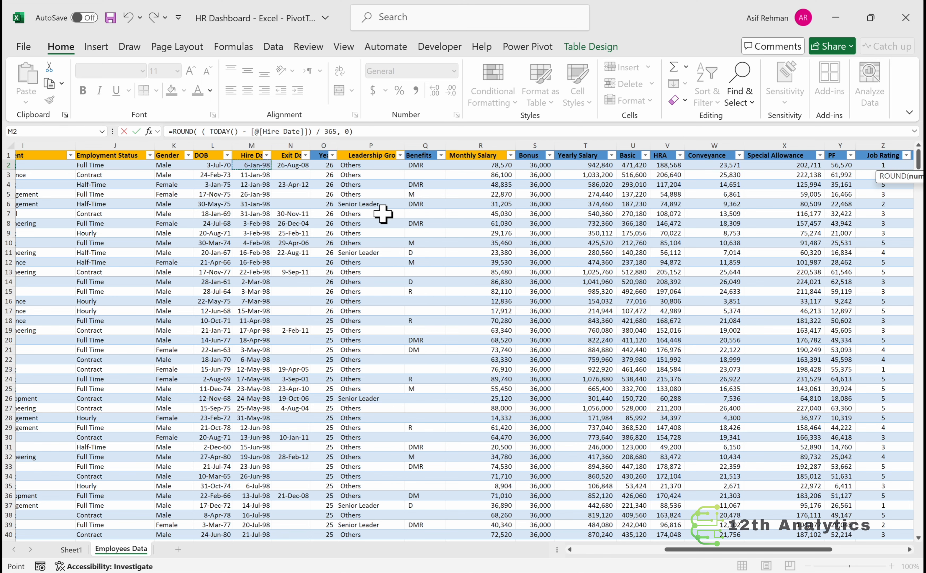
key("ctrl+Return")
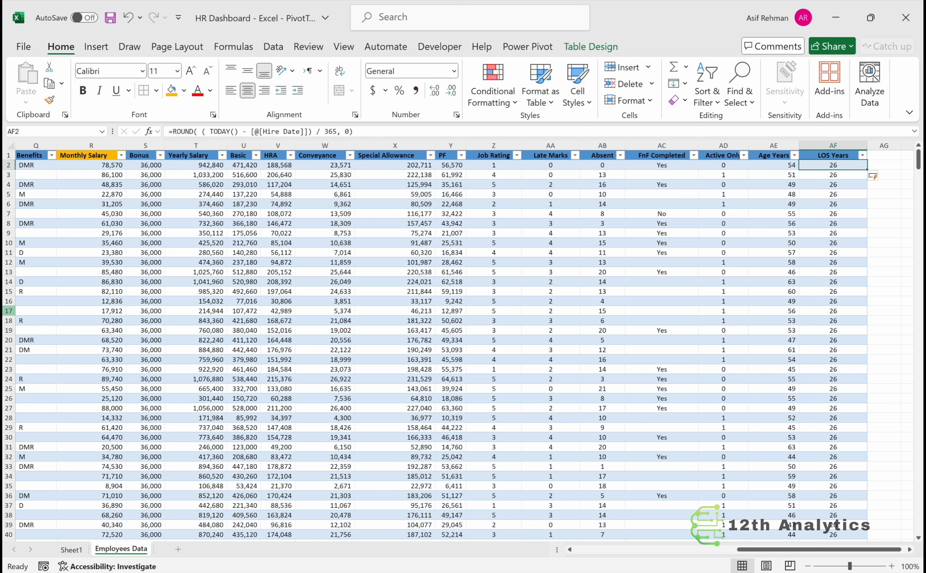
- Copy the gender PivotTable on Sheet1 to cell R3 and refresh the copy so it picks up the new data columns
left_click(78, 550)
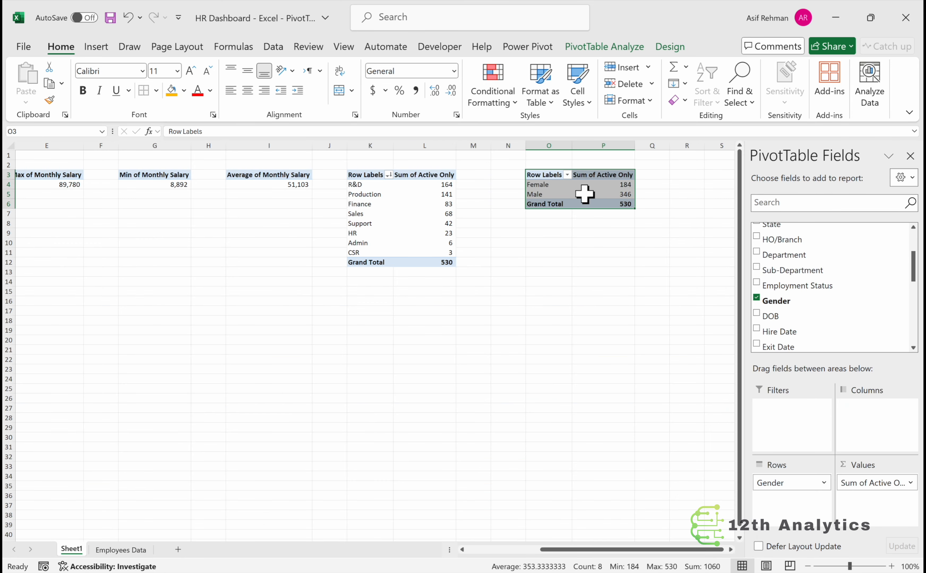
key("Up")
key("Down")
key("ctrl+shift+Down")
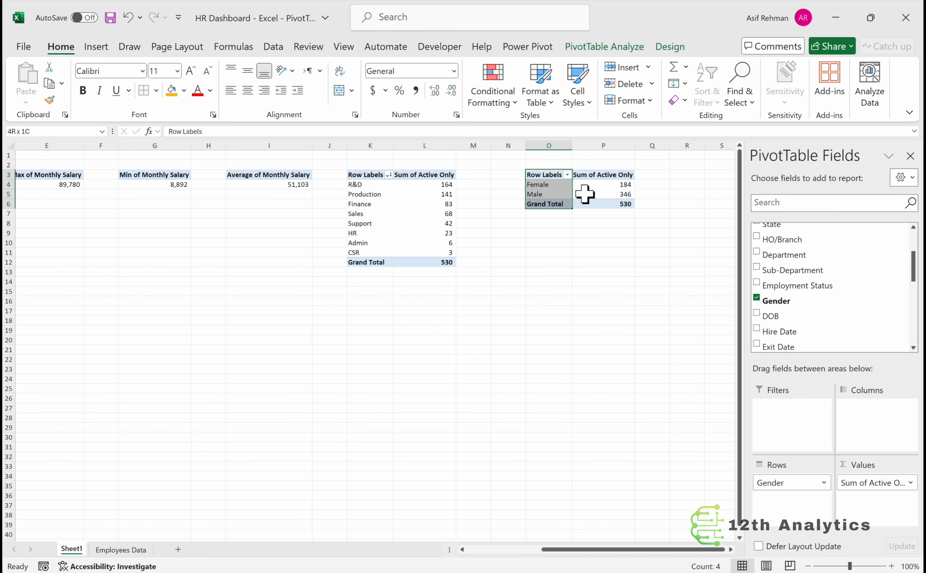
key("ctrl+shift+Right")
key("ctrl+c")
key("Right")
key("Right")
key("Right")
key("ctrl+v")
scroll(584, 194, "right", 3)
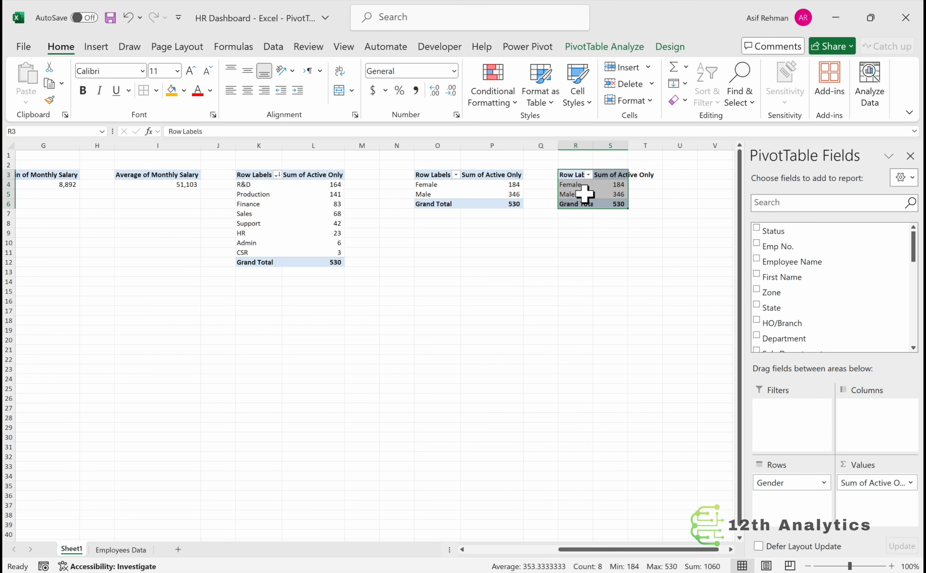
right_click(585, 194)
left_click(625, 258)
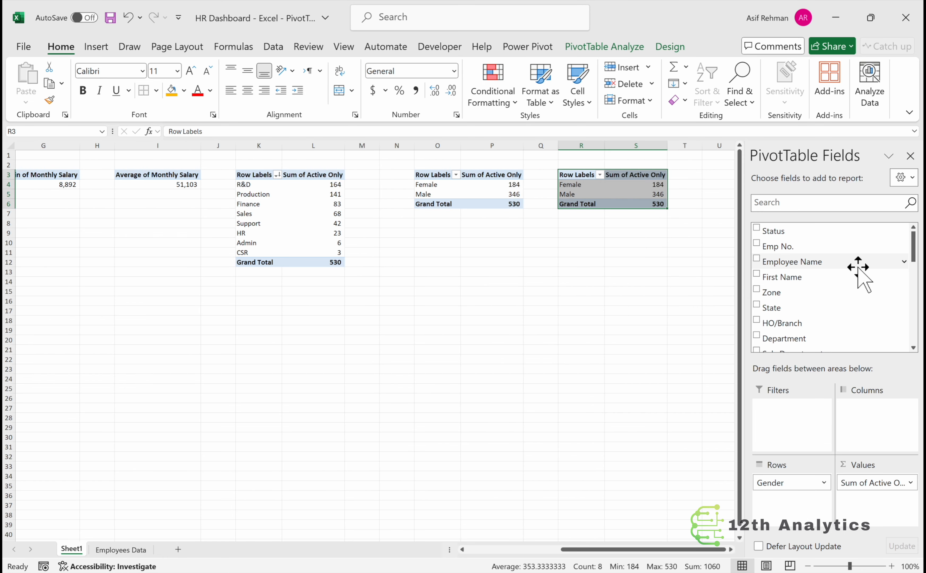
- Replace Gender with Age Years as the row field of the PivotTable at R3
left_click_drag(915, 248, 916, 332)
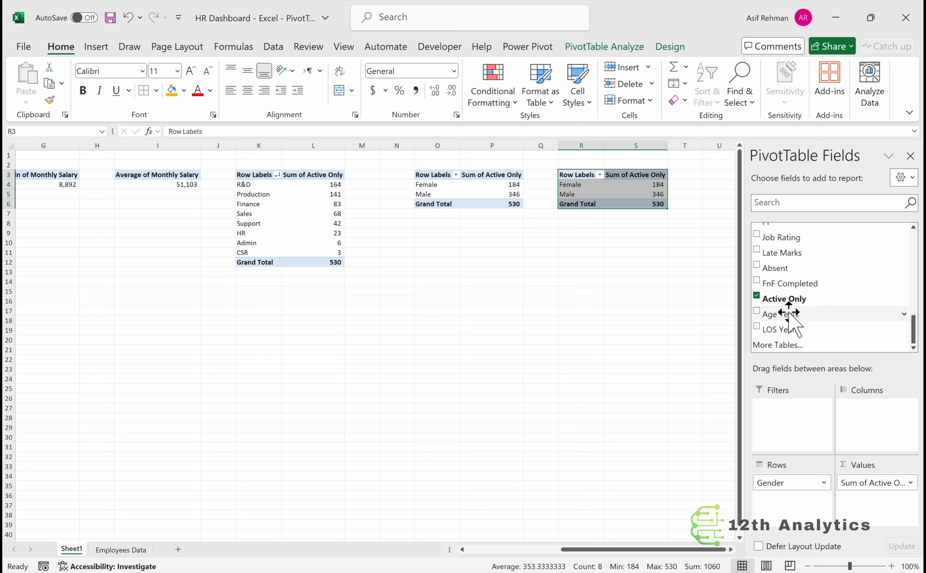
left_click(623, 194)
left_click_drag(779, 314, 774, 481)
left_click_drag(600, 439, 601, 441)
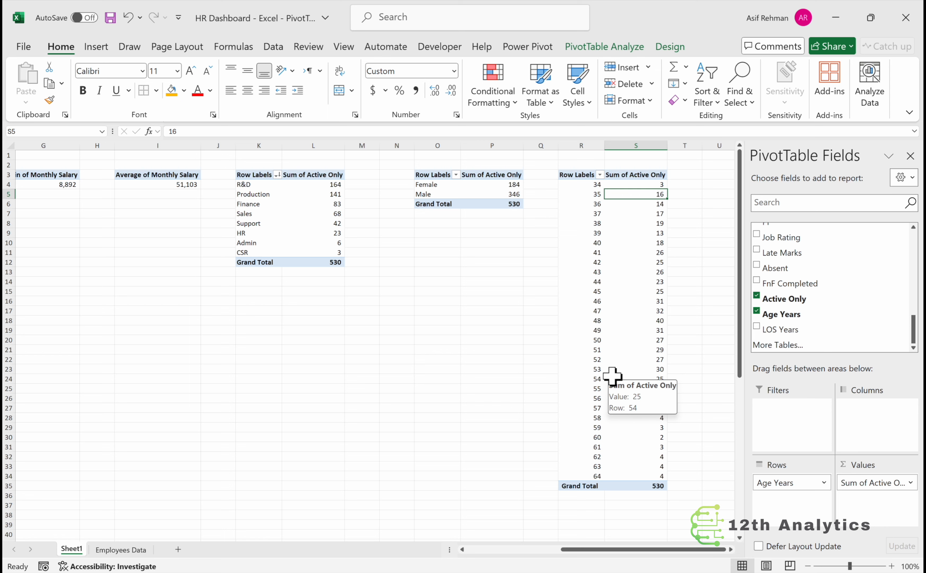
- Group the Age Years row labels from 30 to 70 in intervals of 10
left_click(588, 224)
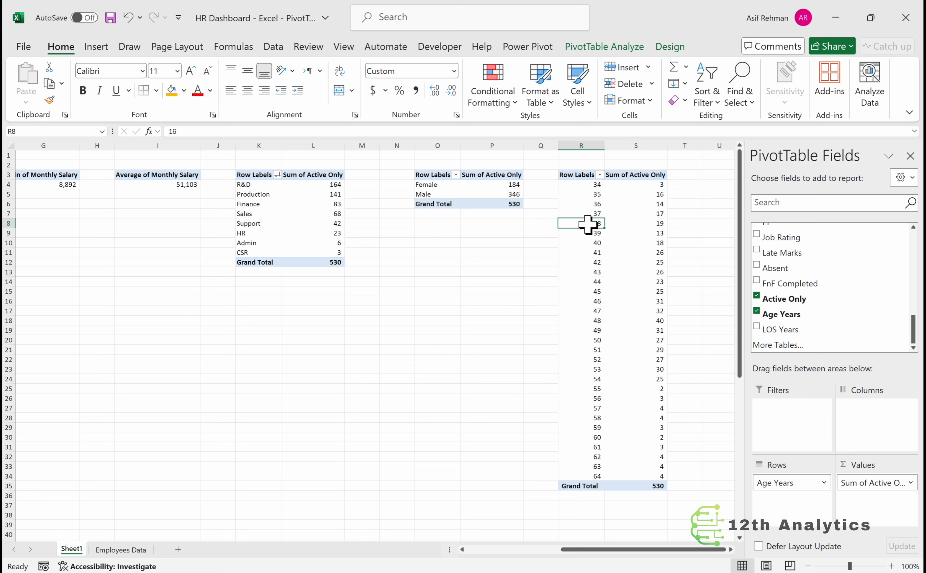
right_click(589, 225)
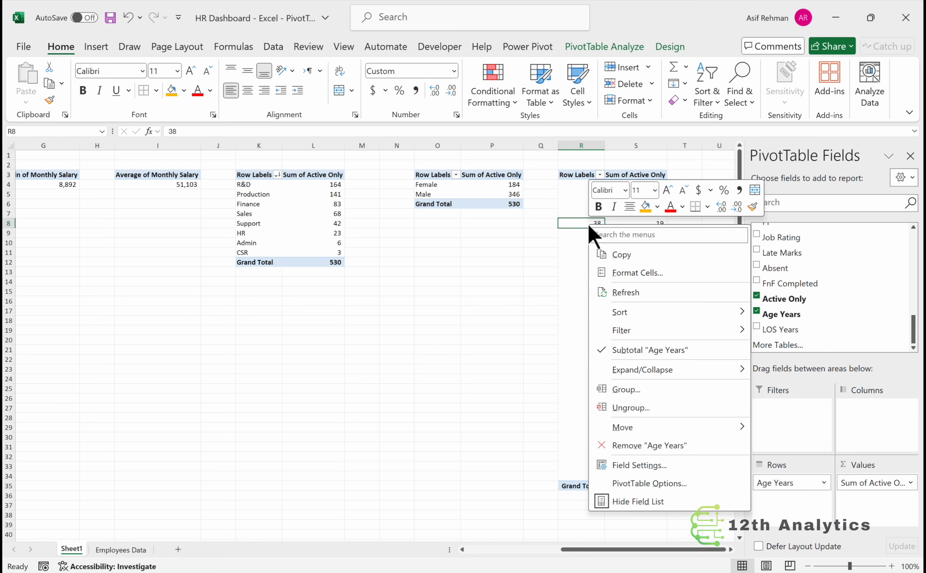
left_click(627, 390)
left_click_drag(608, 342, 507, 343)
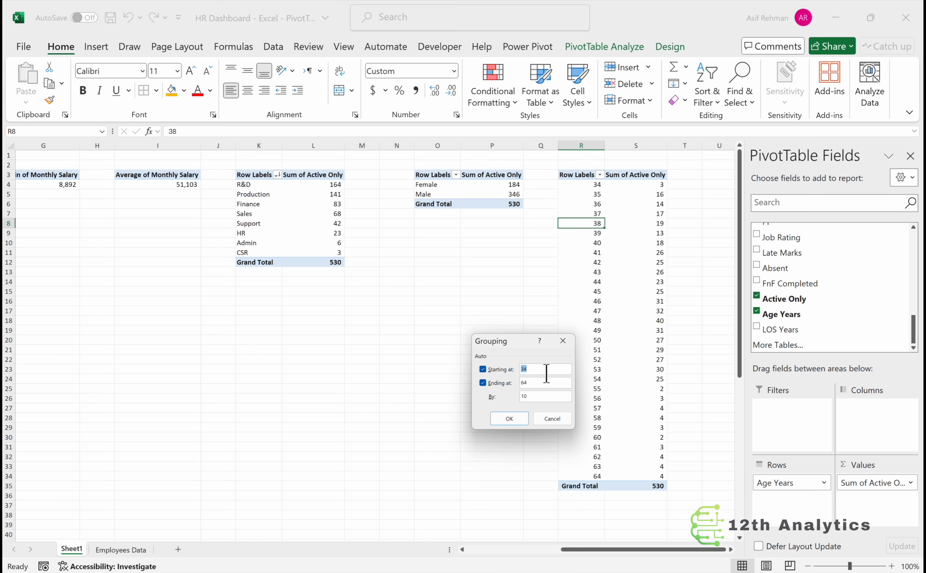
type("3")
key("Tab")
key("Tab")
type("7")
left_click(508, 419)
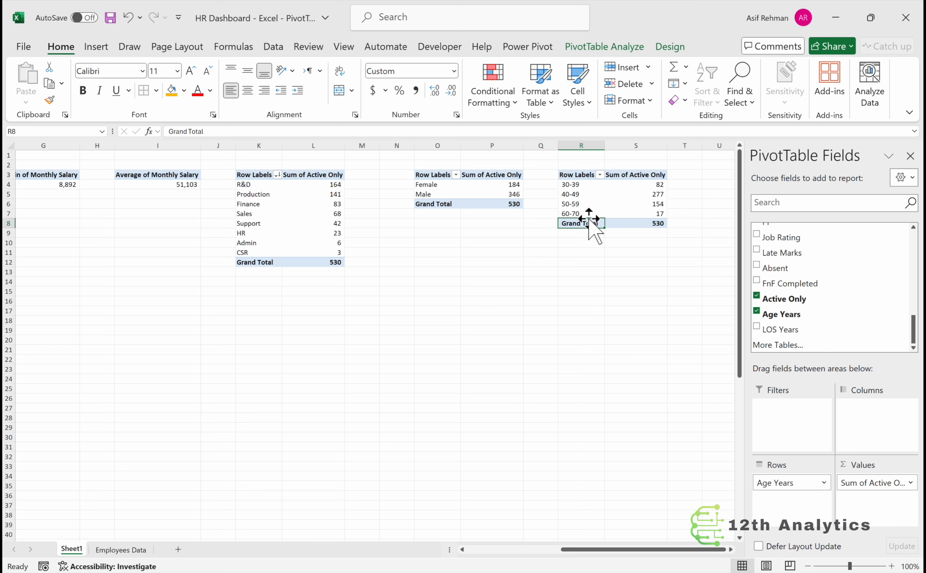
- Copy the whole age group PivotTable and paste it at cell V3
key("Up")
key("Up")
key("Up")
key("Up")
key("Up")
key("ctrl+shift+Down")
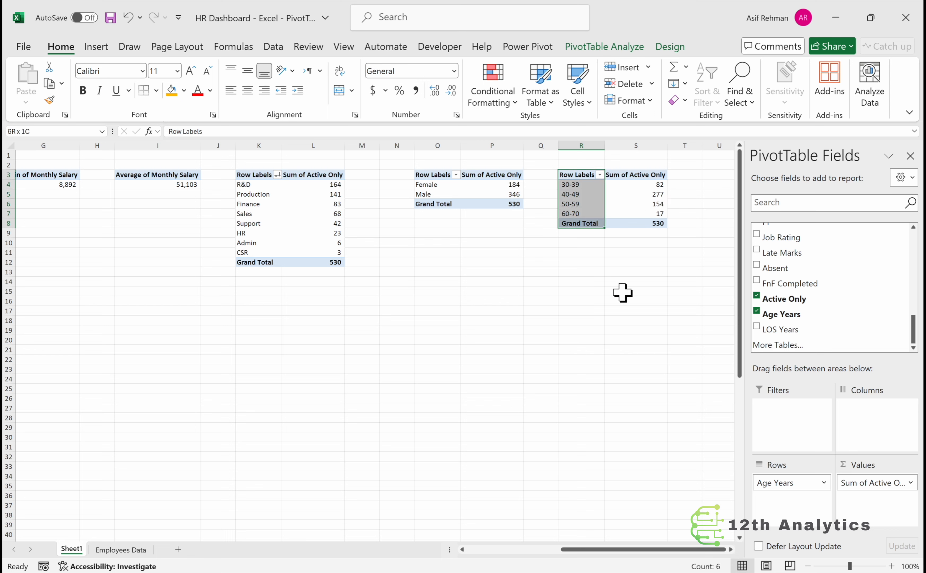
key("ctrl+shift+Right")
key("ctrl+c")
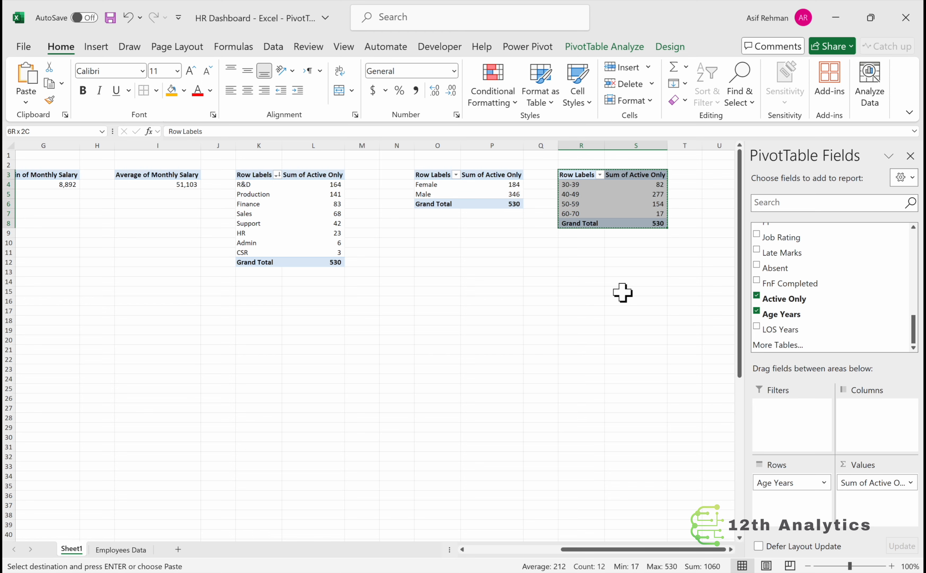
scroll(622, 293, "right", 3)
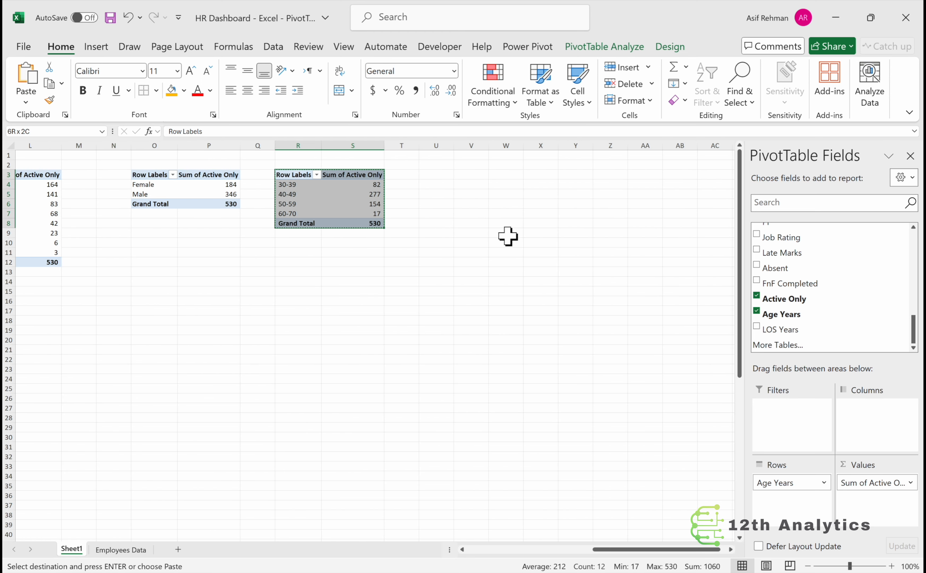
left_click(478, 179)
key("ctrl+v")
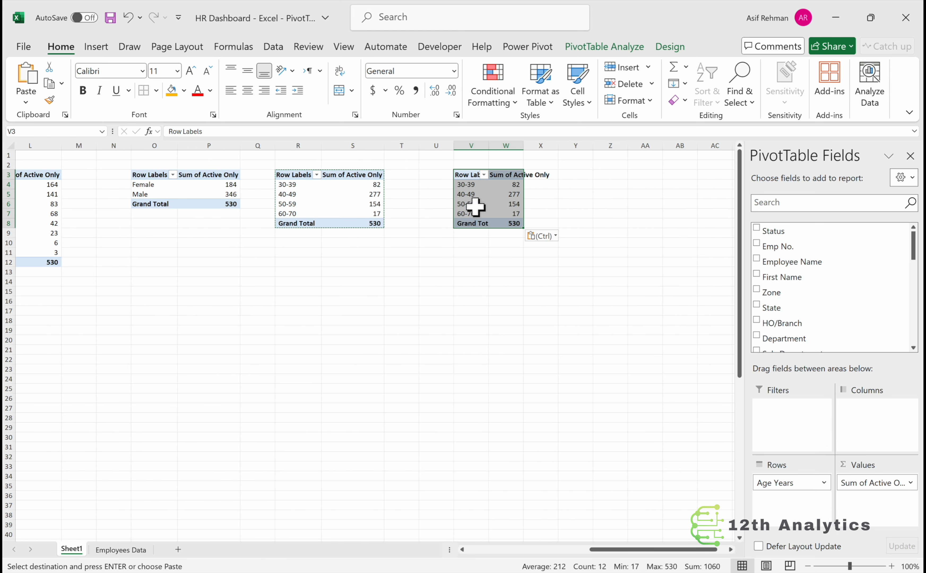
- Replace Age Years with LOS Years as the row field of the PivotTable at V3
left_click(475, 197)
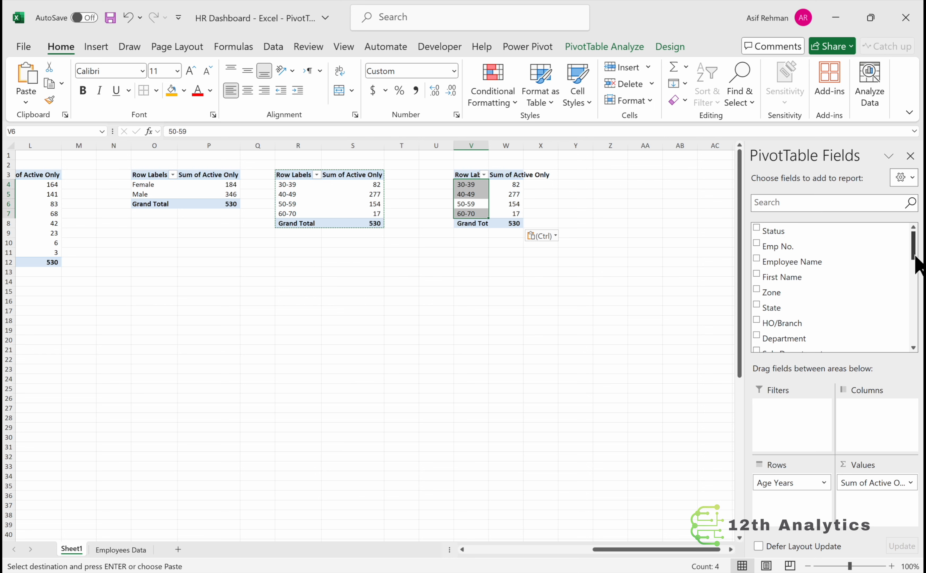
left_click_drag(915, 259, 922, 359)
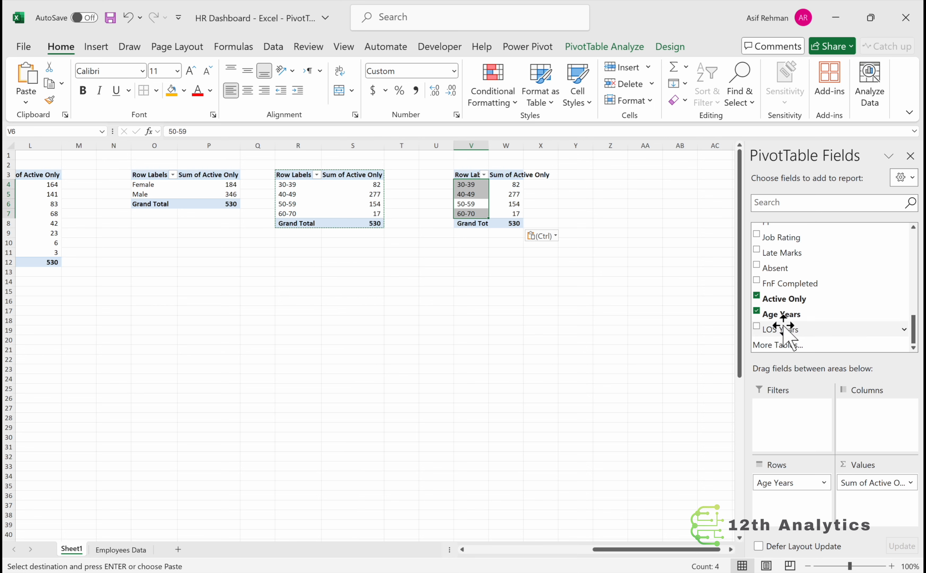
left_click_drag(784, 333, 675, 435)
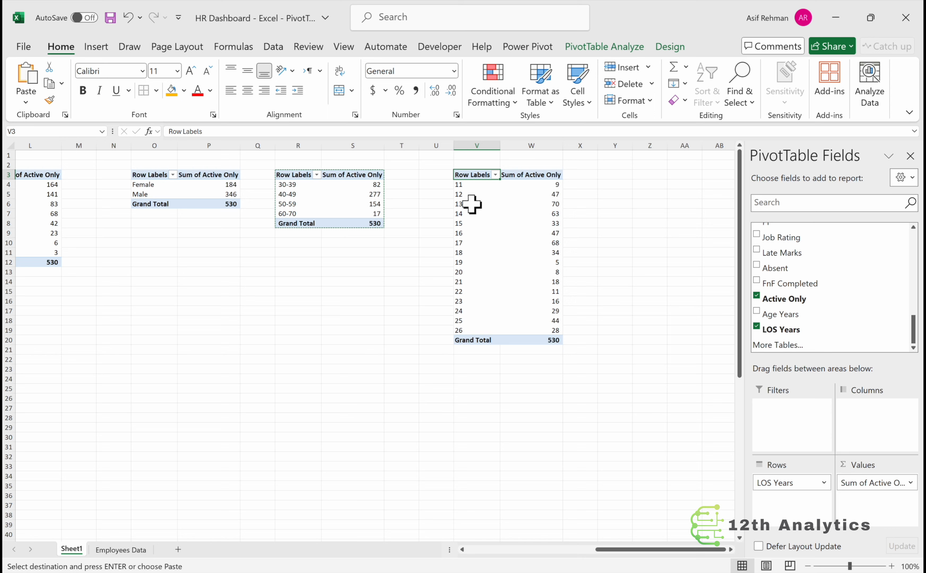
- Group the LOS Years row labels from 1 to 30 in intervals of 5
right_click(459, 194)
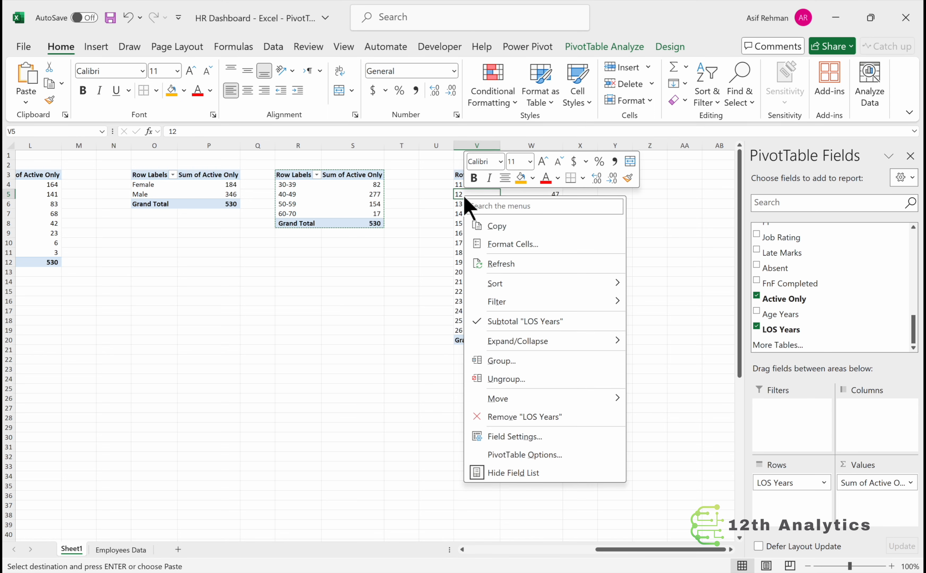
left_click(505, 357)
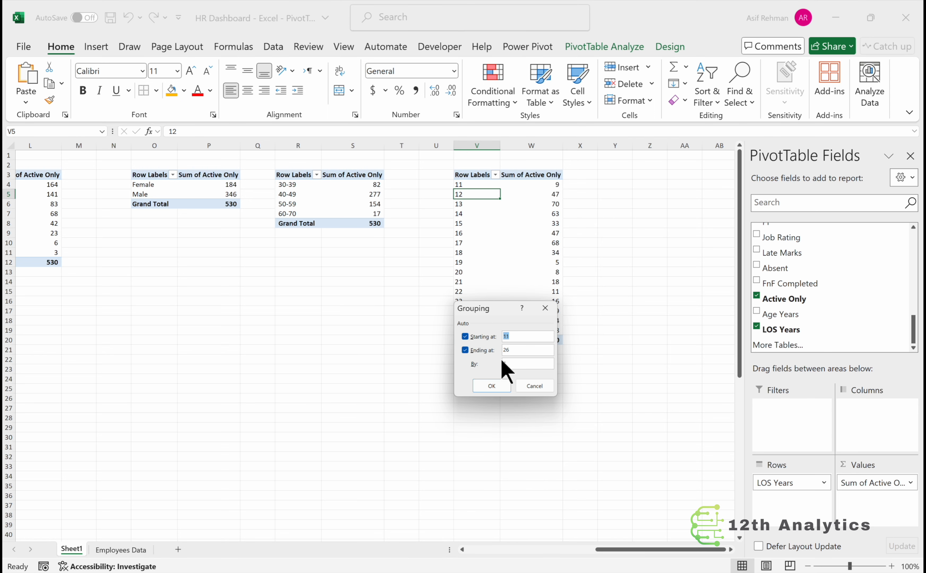
type("1")
key("Tab")
key("Tab")
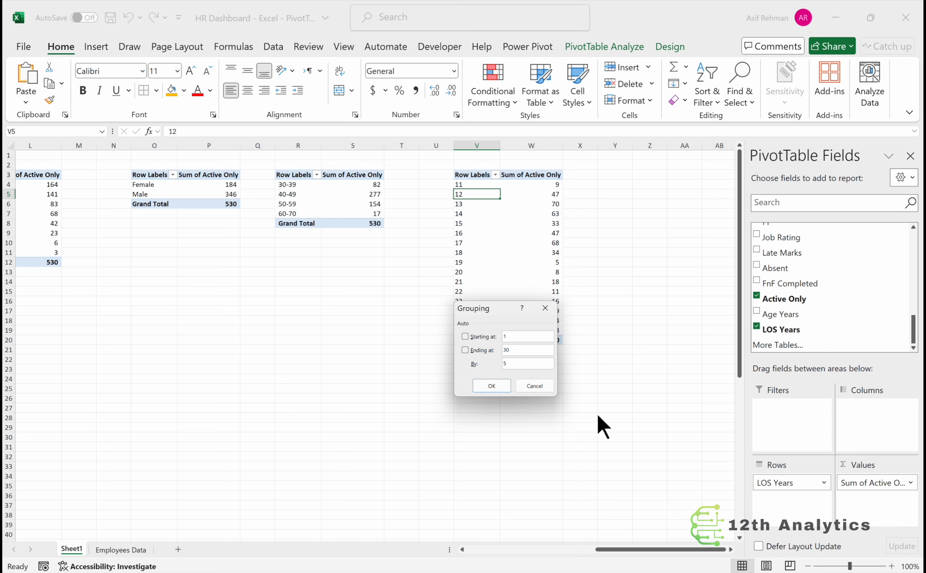
left_click(496, 385)
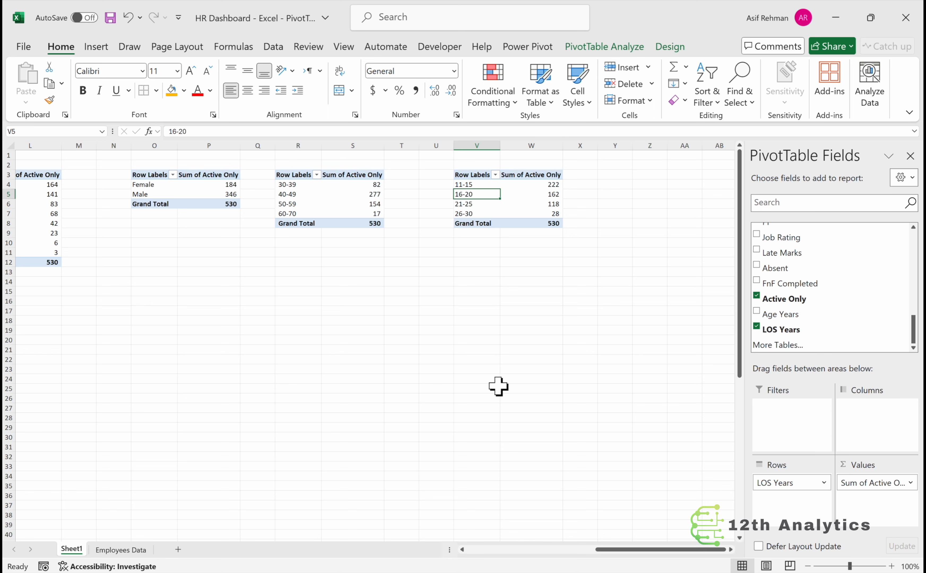
scroll(498, 387, "left", 6)
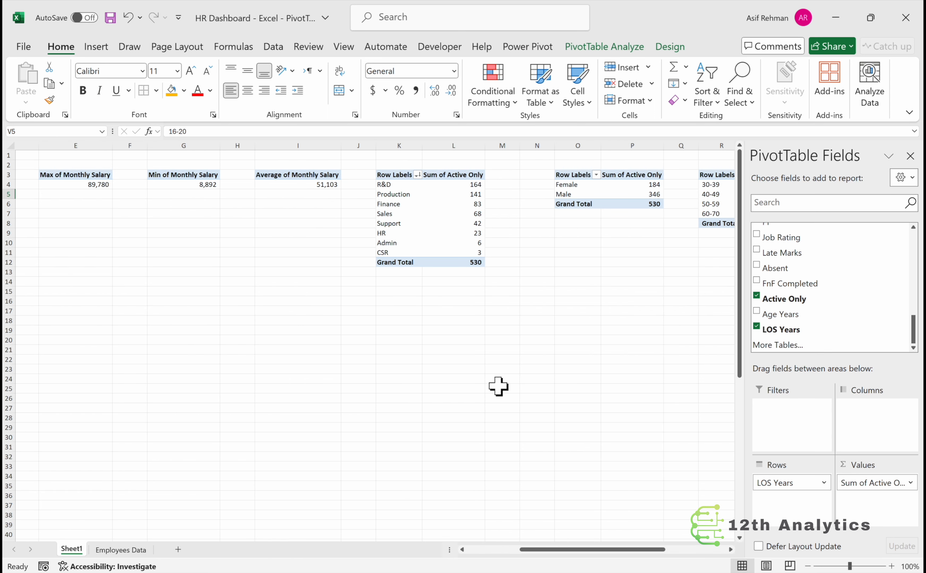